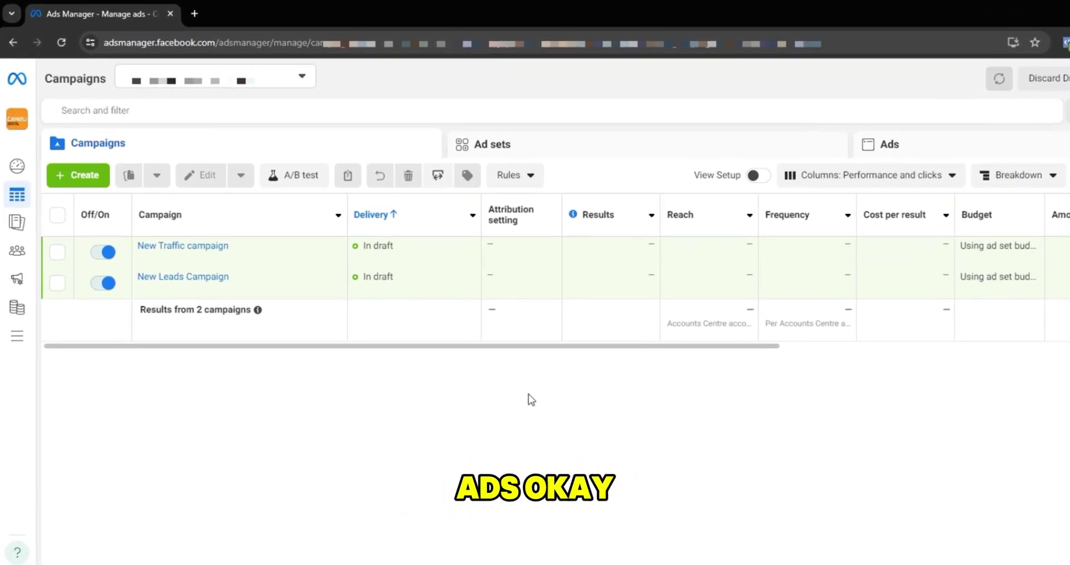
Create a new campaign with the Traffic objective and the manual traffic campaign setup
left_click(85, 177)
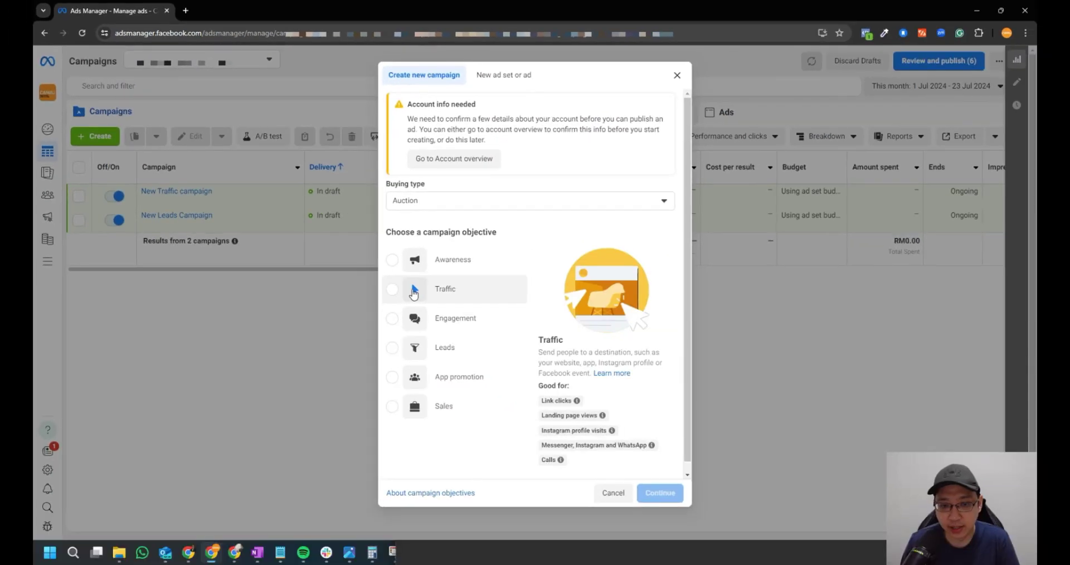
left_click(493, 288)
key("Return")
left_click(493, 304)
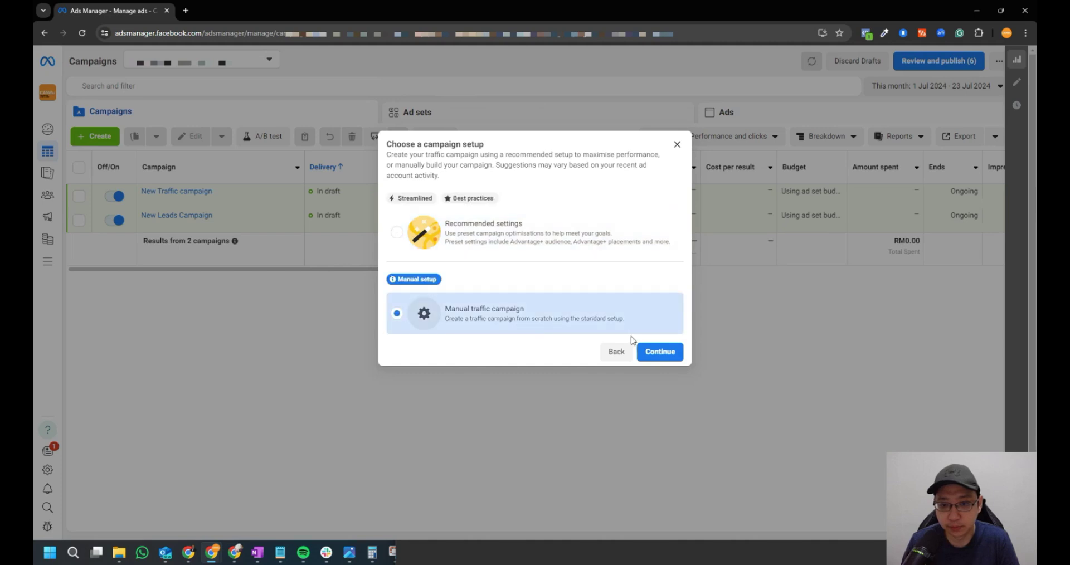
left_click(660, 351)
Go to the new traffic ad set and examine its additional audience control options, including the custom audience exclusions
scroll(663, 360, "down", 3)
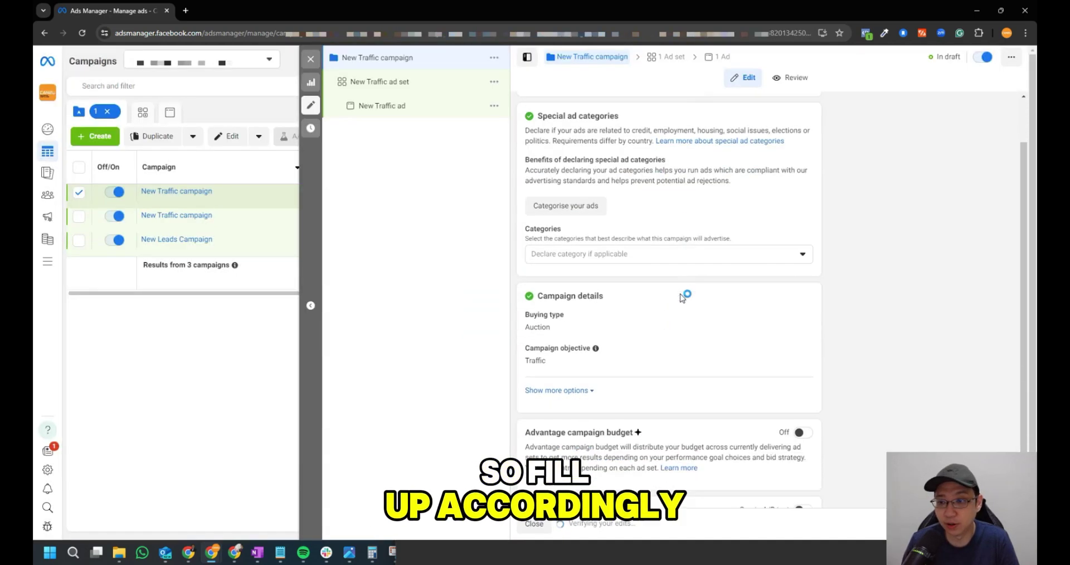
scroll(607, 268, "up", 5)
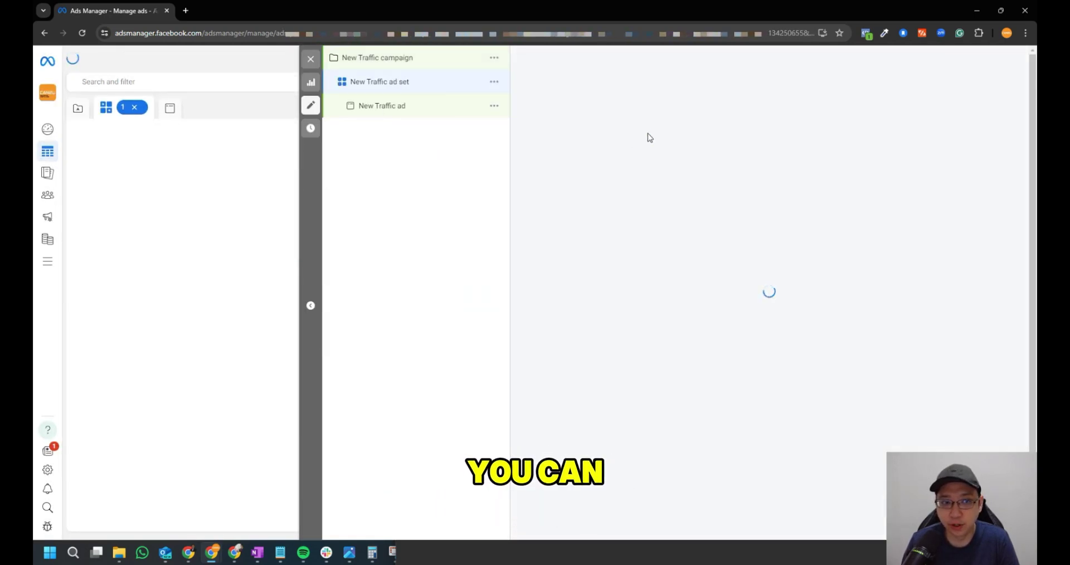
scroll(782, 257, "down", 10)
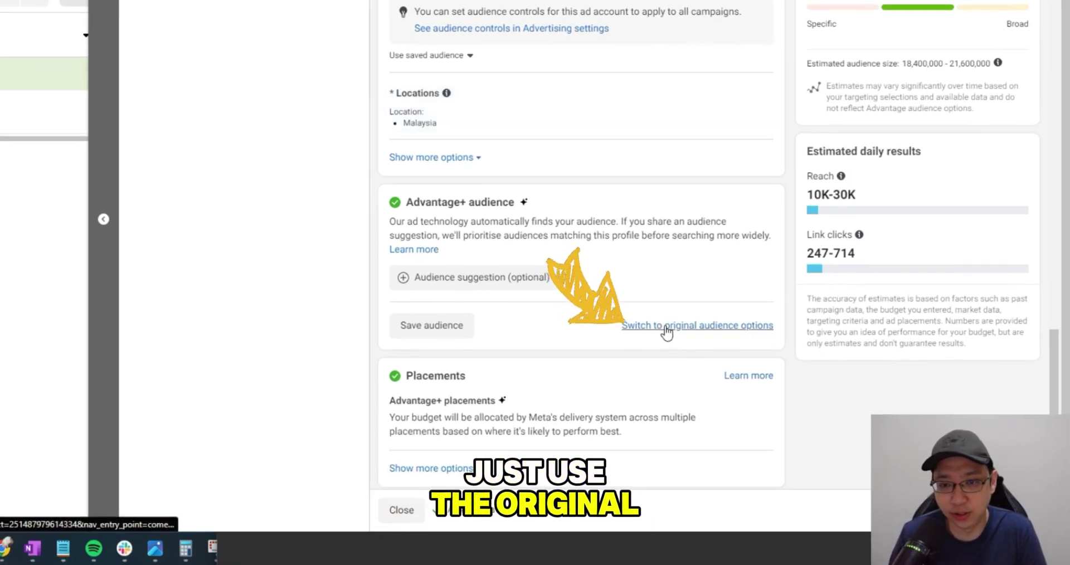
left_click(460, 155)
left_click(613, 251)
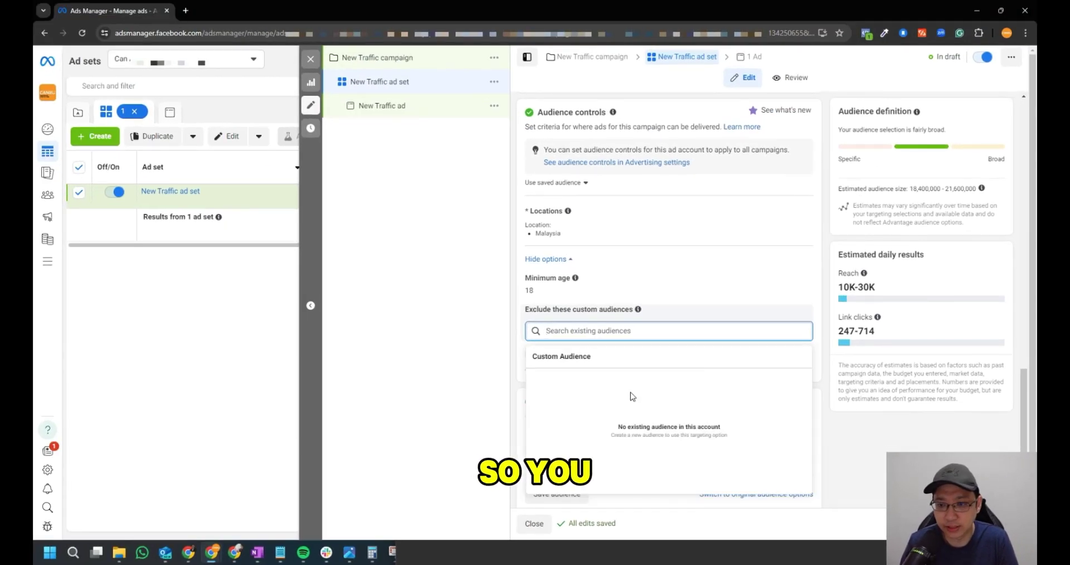
left_click(852, 258)
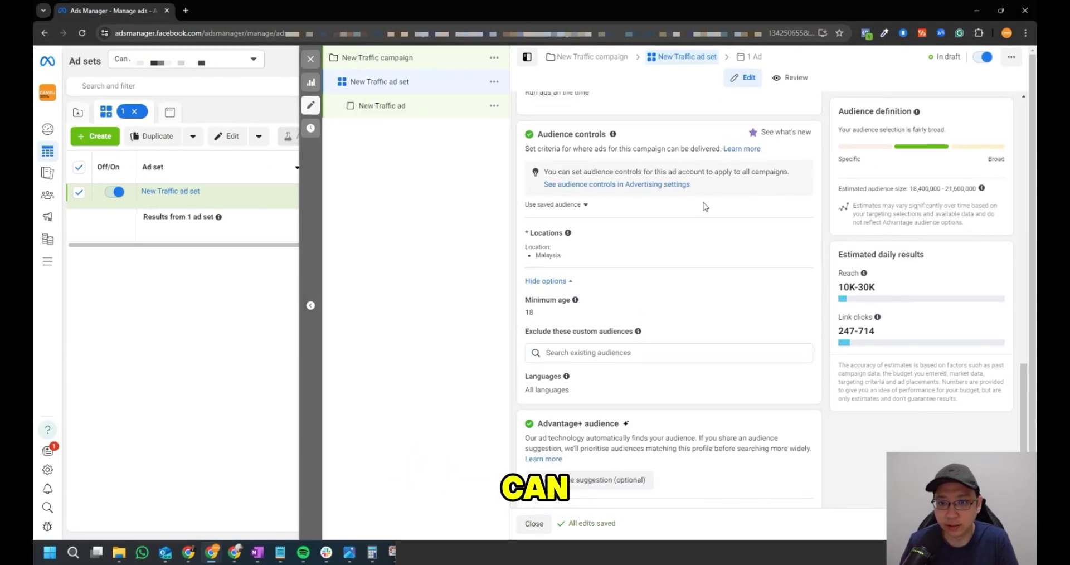
Switch the ad set from Advantage+ audience to the original audience options
scroll(705, 205, "down", 2)
left_click(772, 381)
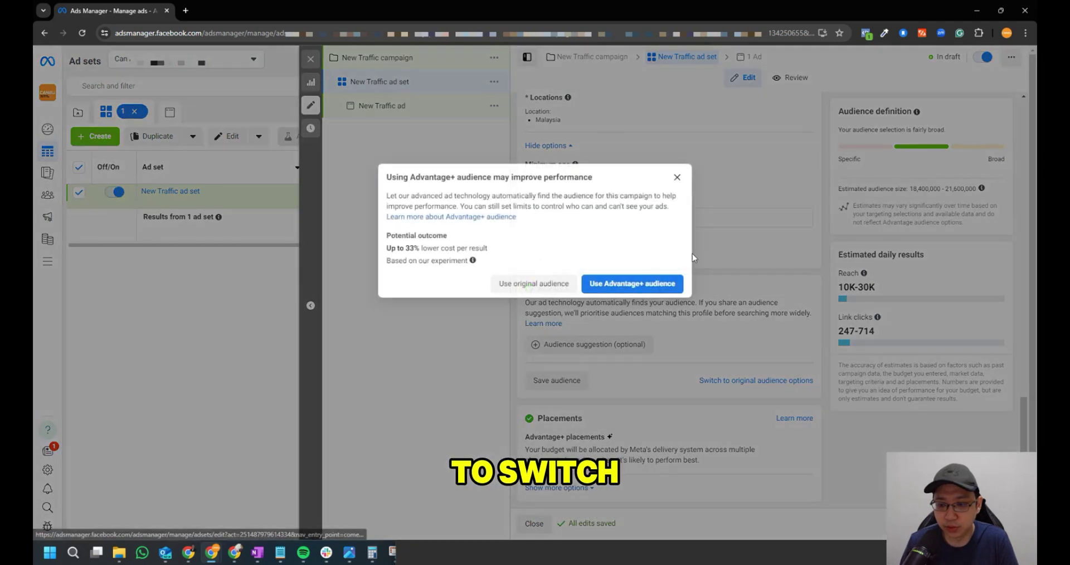
left_click(534, 284)
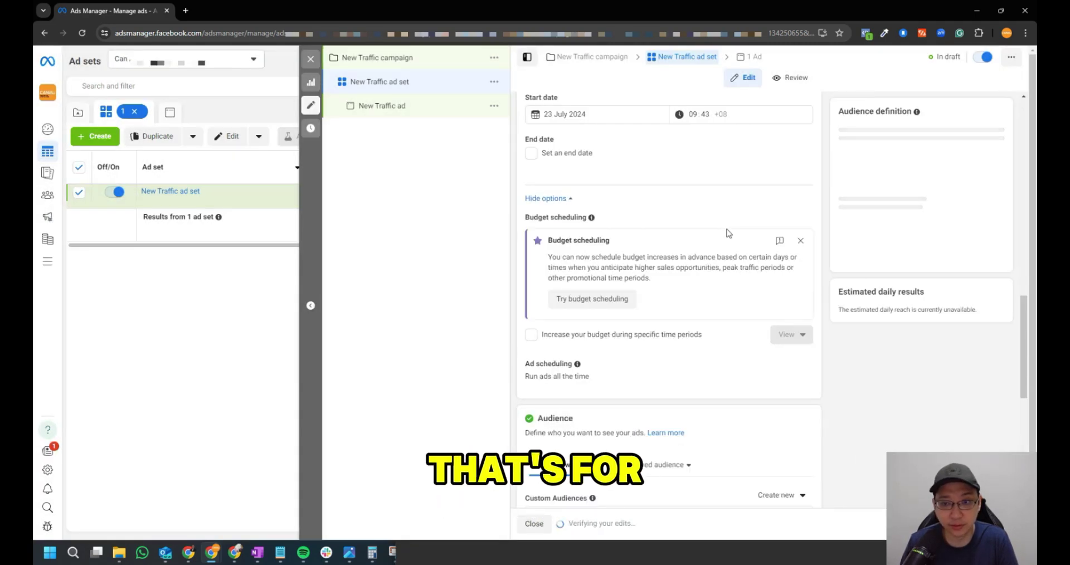
Check which sources are offered for a new custom audience in the ad set, and cancel the selection
scroll(693, 357, "up", 3)
scroll(693, 357, "up", 4)
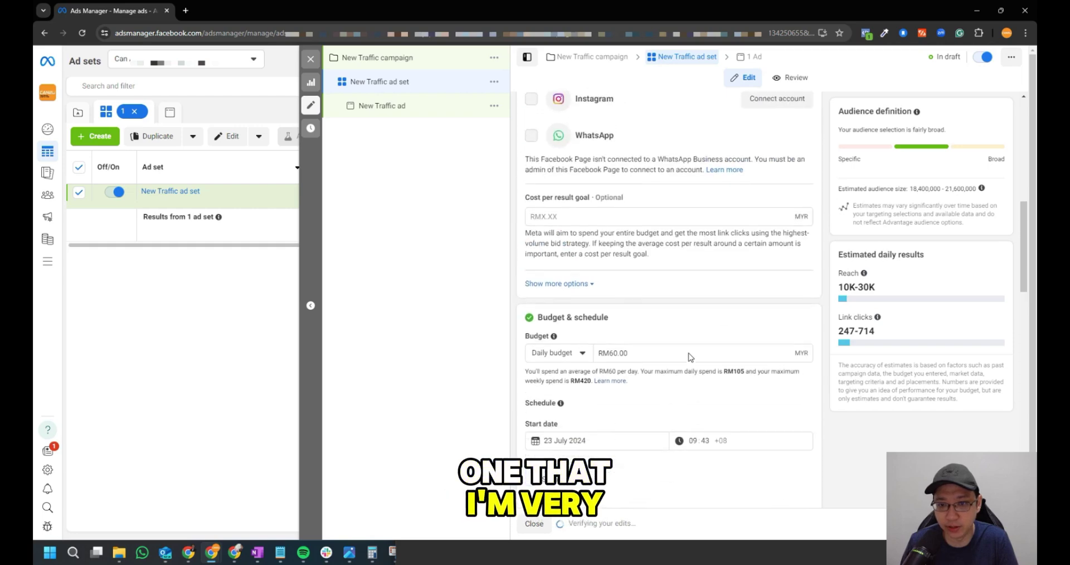
scroll(689, 358, "down", 6)
scroll(687, 359, "down", 6)
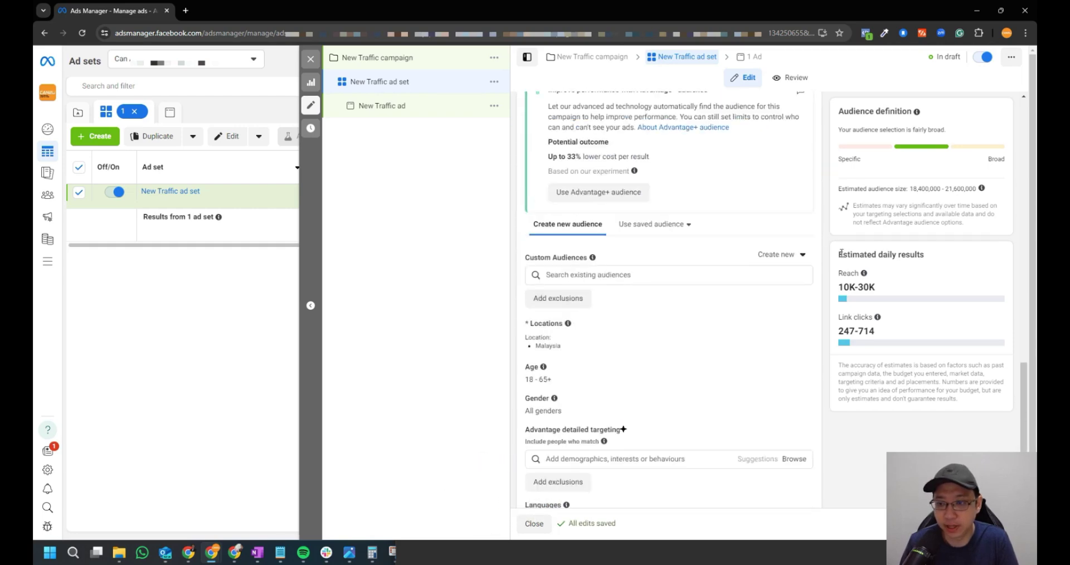
left_click(800, 255)
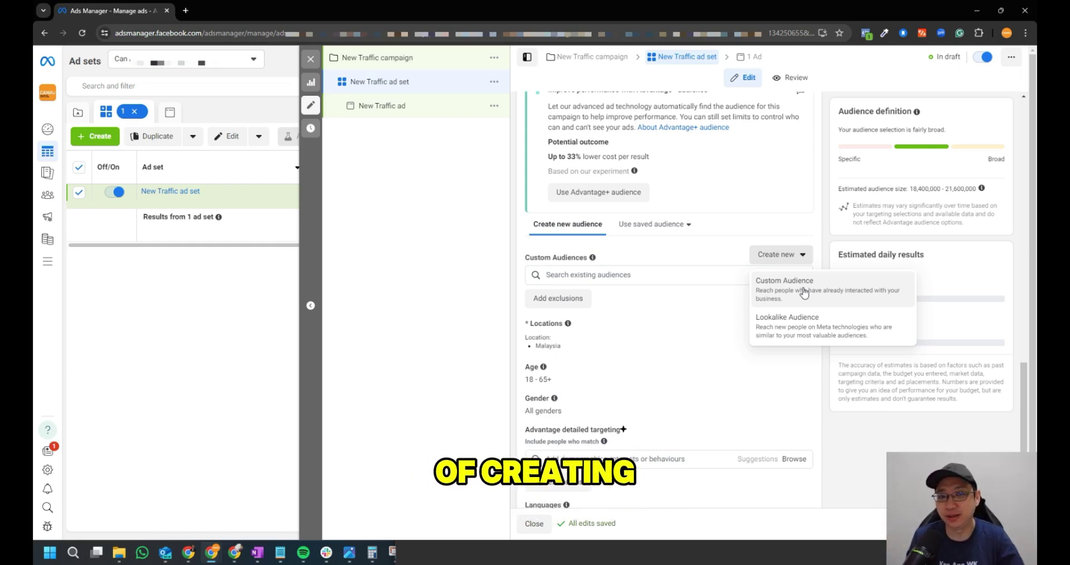
left_click(775, 283)
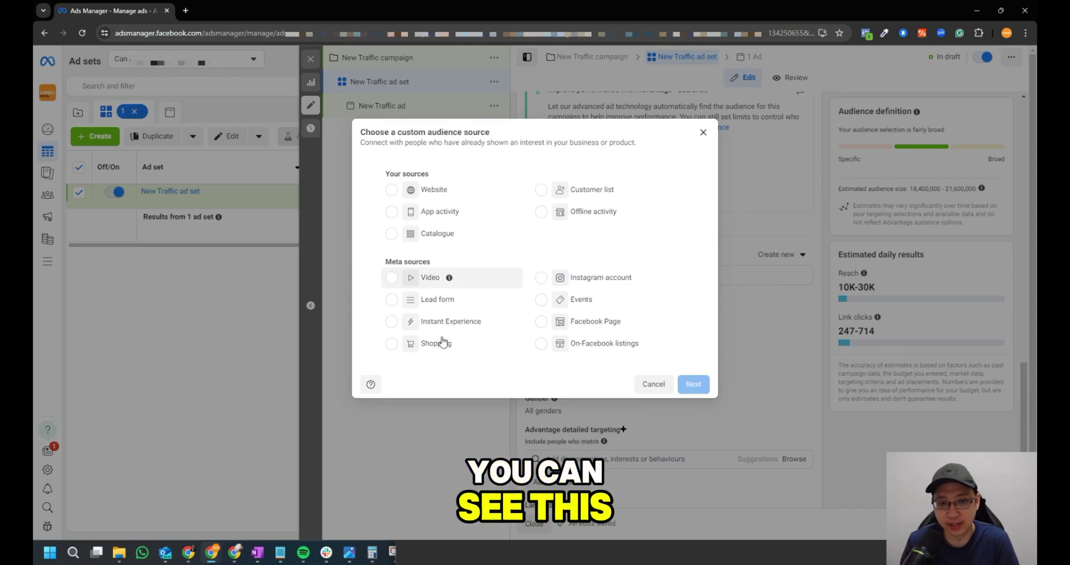
left_click(647, 384)
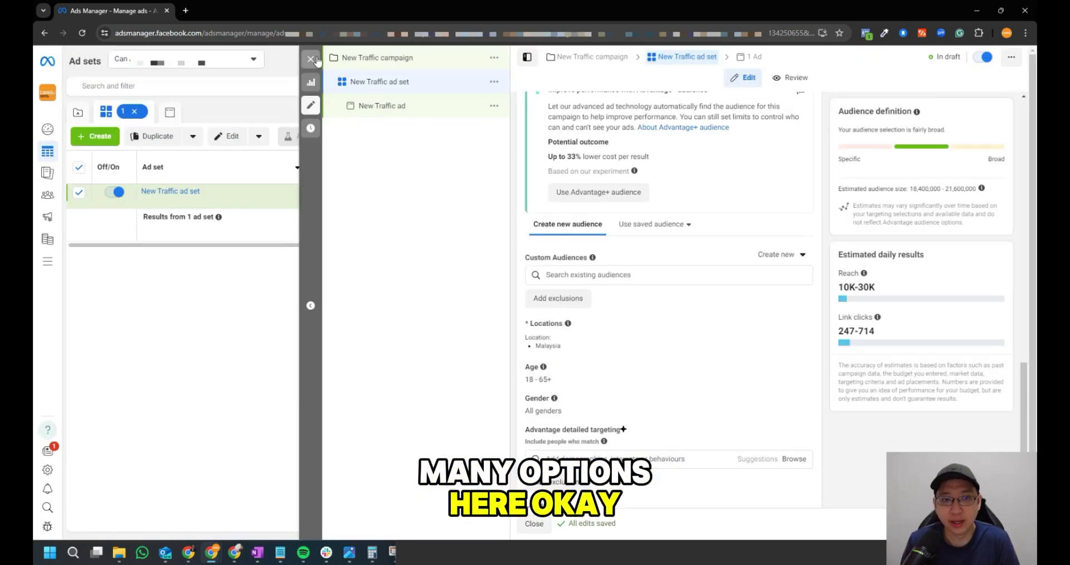
Close the ad set editor and go to the account's Audiences page
left_click(311, 59)
left_click(556, 269)
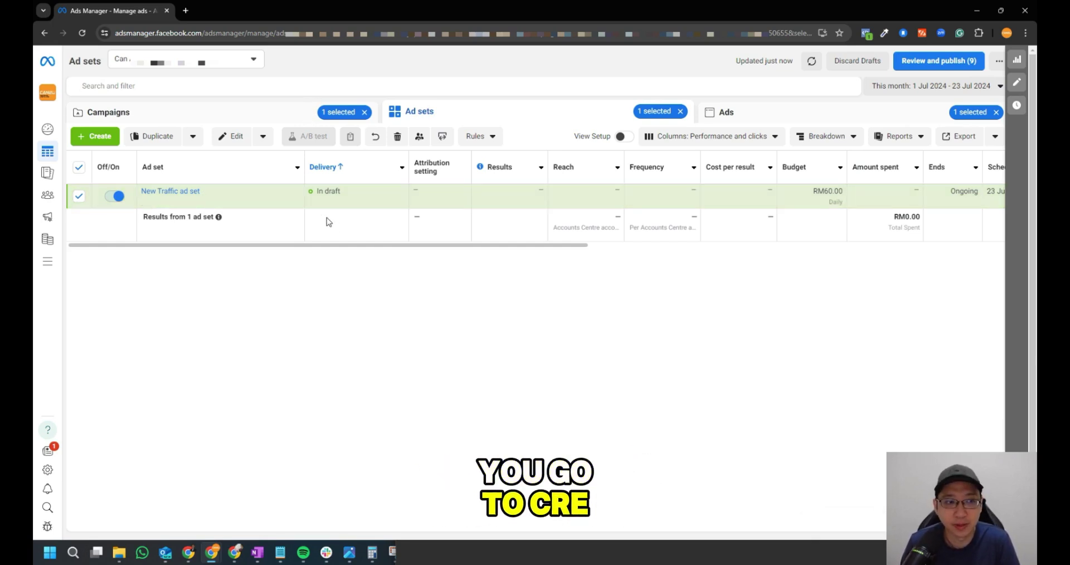
mouse_move(38, 182)
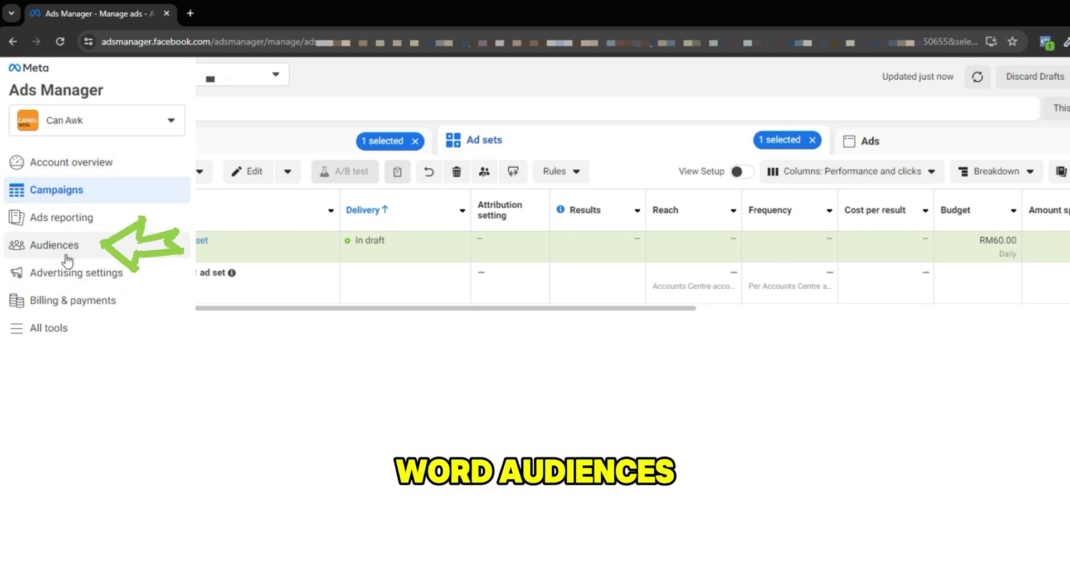
left_click(70, 248)
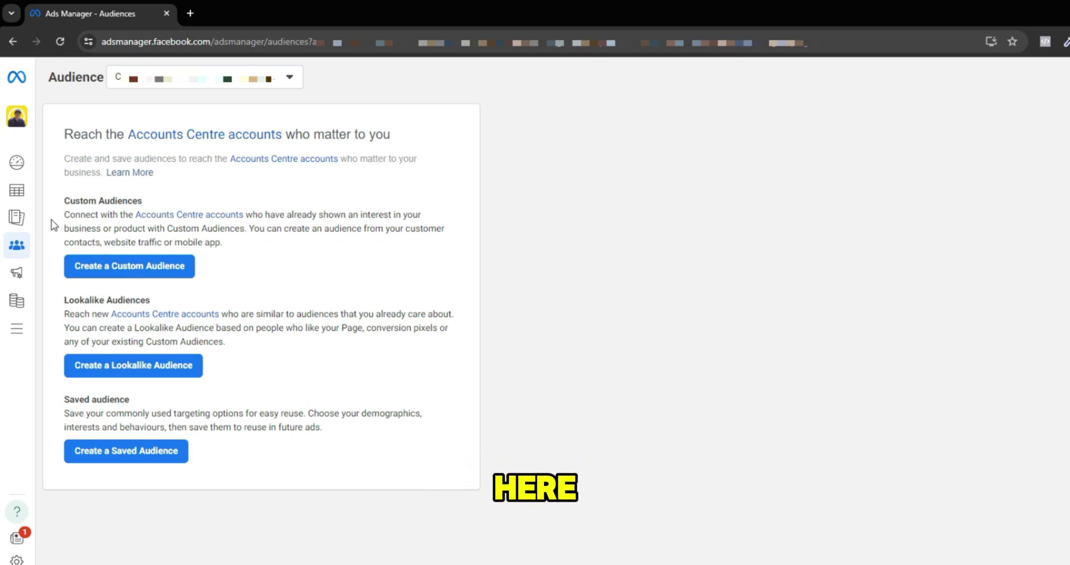
Read the description of Custom Audiences on the Audience page
left_click_drag(71, 211, 245, 214)
left_click_drag(69, 214, 248, 214)
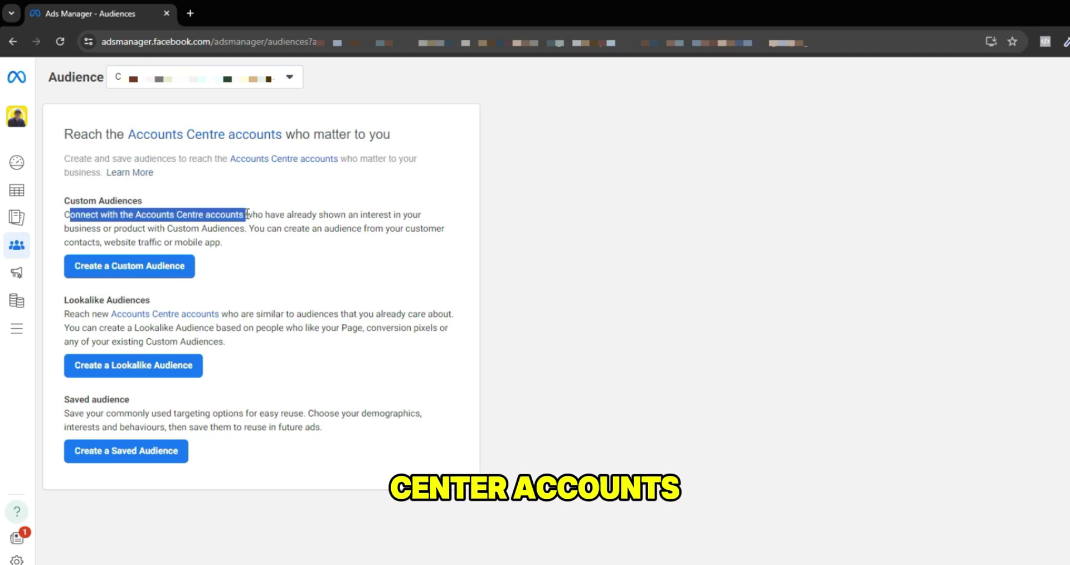
left_click(282, 189)
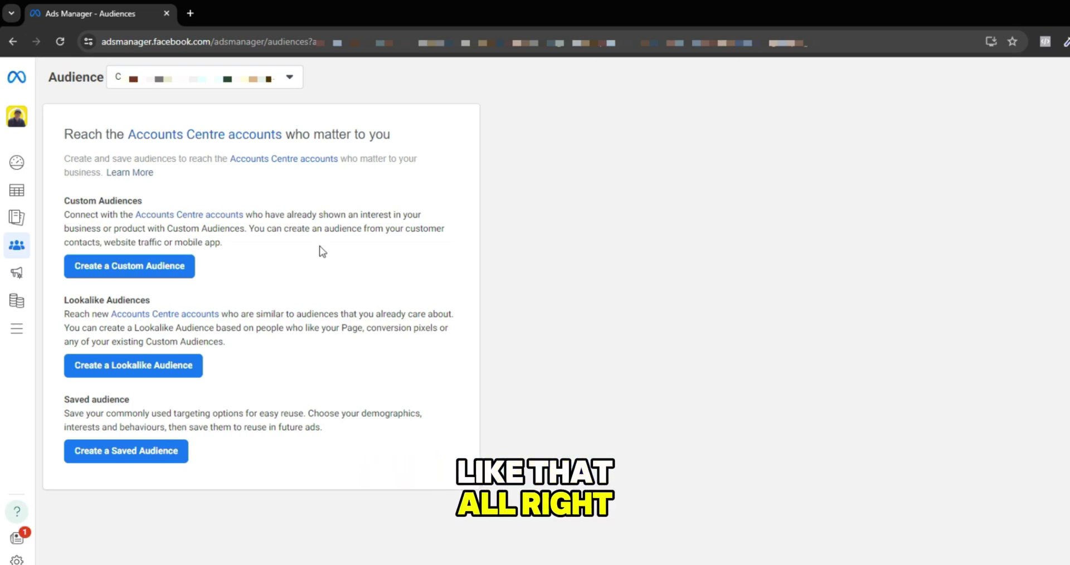
left_click_drag(183, 228, 242, 229)
left_click(259, 246)
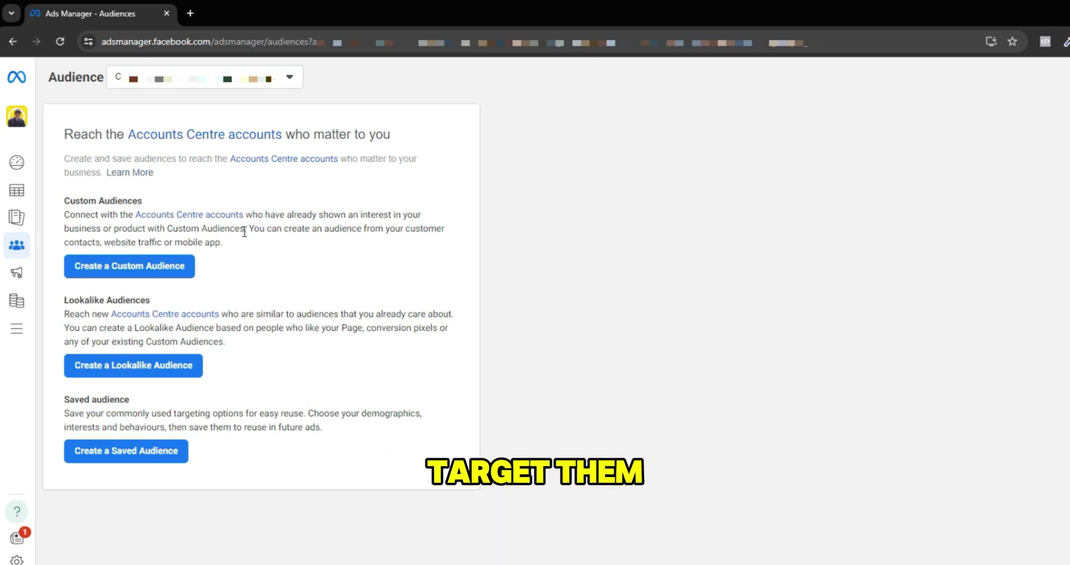
left_click_drag(244, 232, 340, 243)
left_click(323, 234)
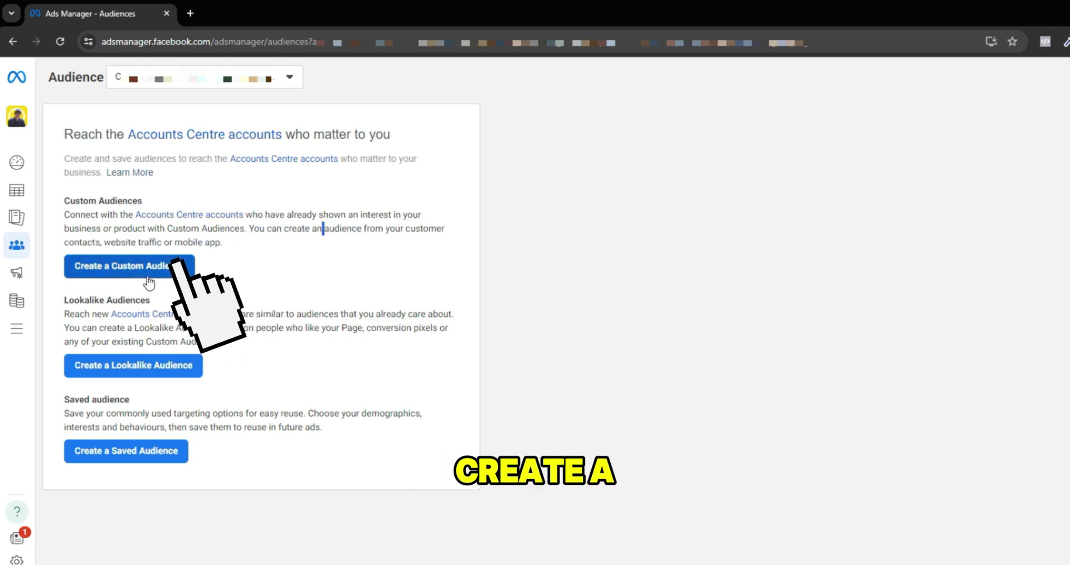
Start a new custom audience with Website as its source and check the pixel selection
left_click(163, 280)
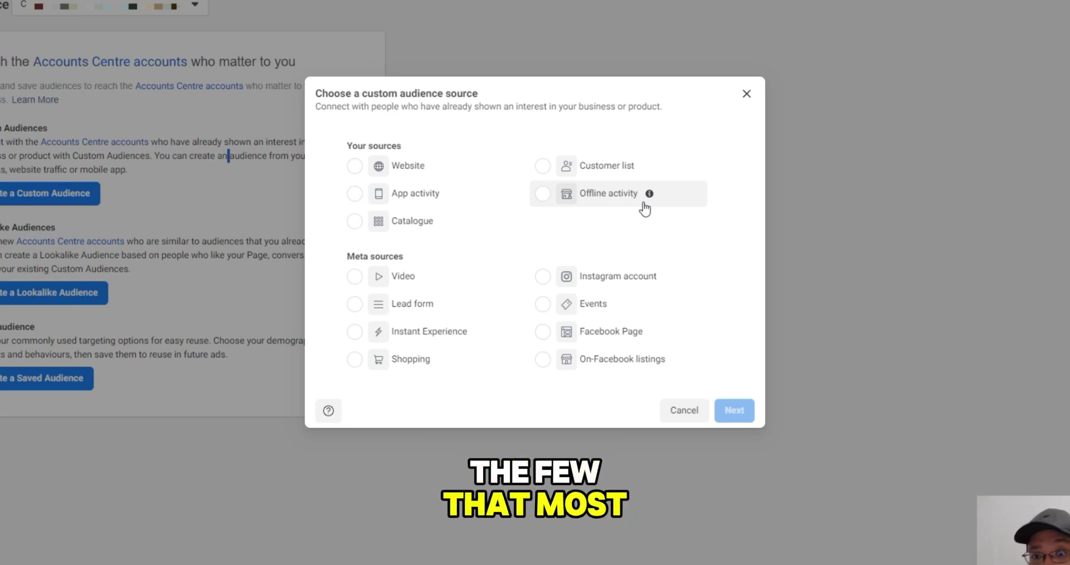
left_click(407, 167)
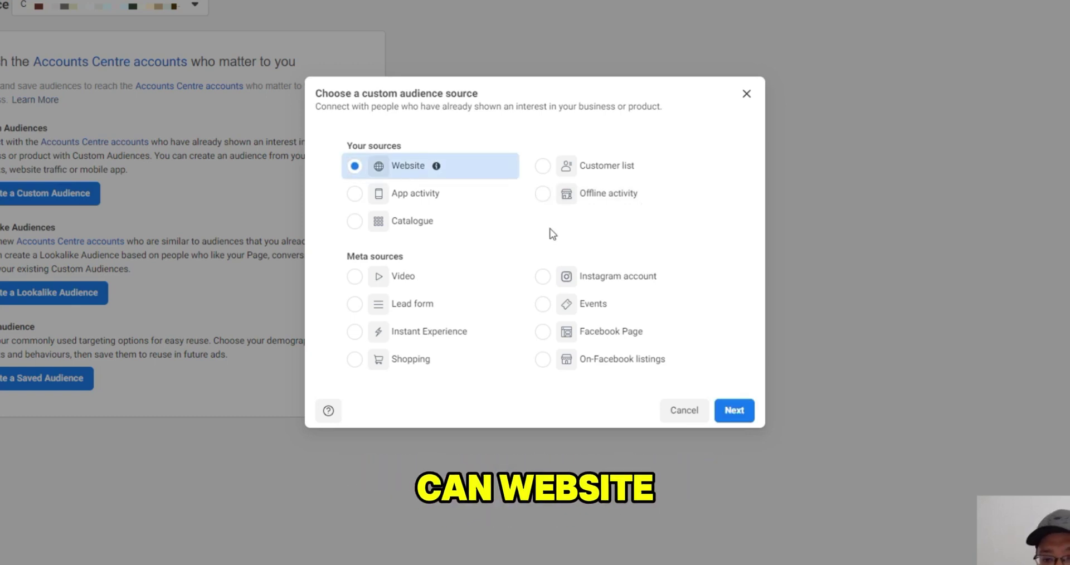
left_click(735, 411)
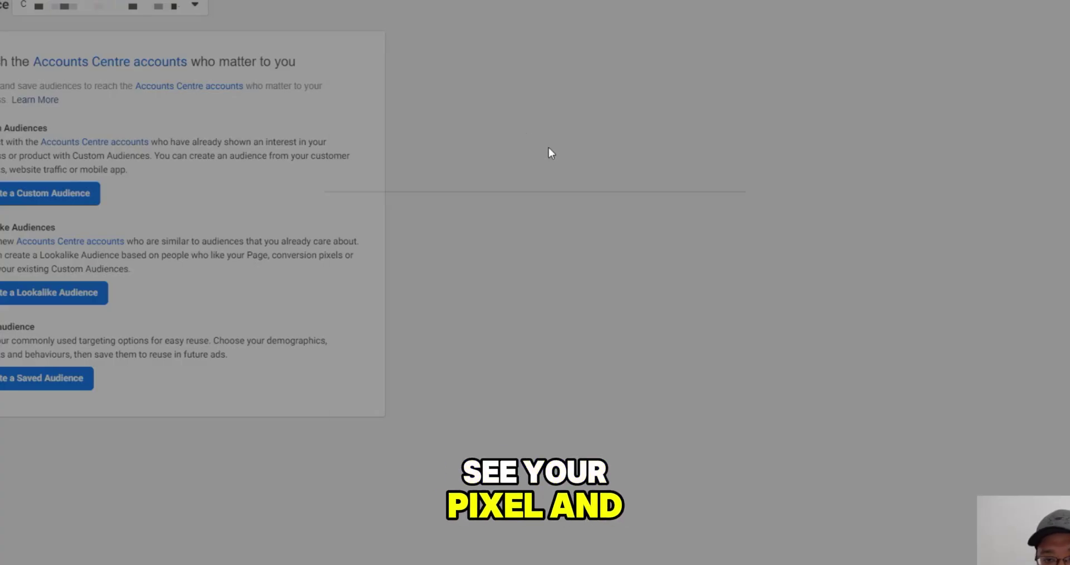
left_click(588, 161)
left_click(438, 187)
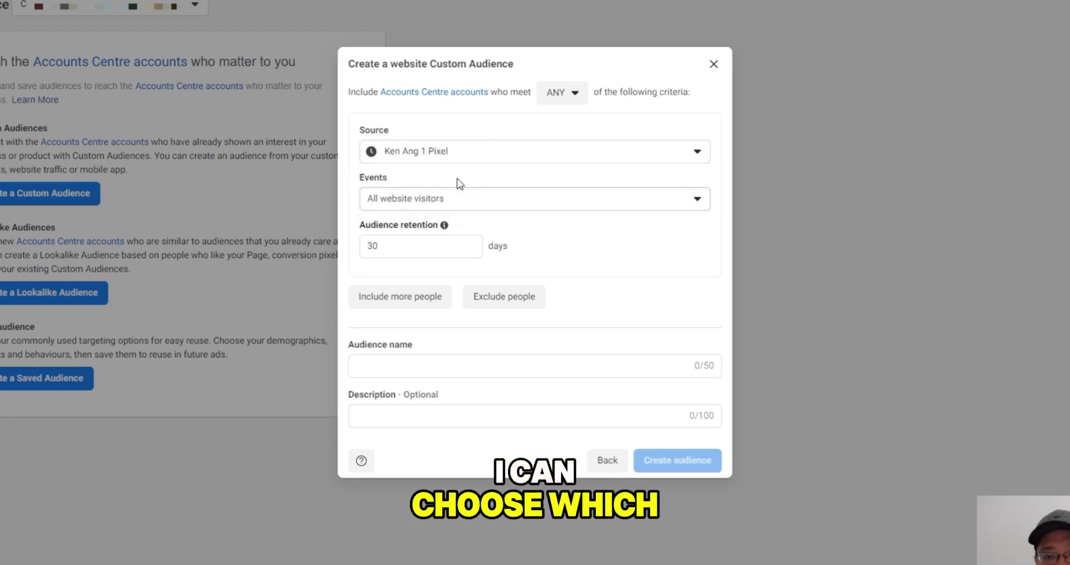
Try the events "People who visited specific web pages" and "Visitors by time spent", and return to "All website visitors"
left_click(498, 200)
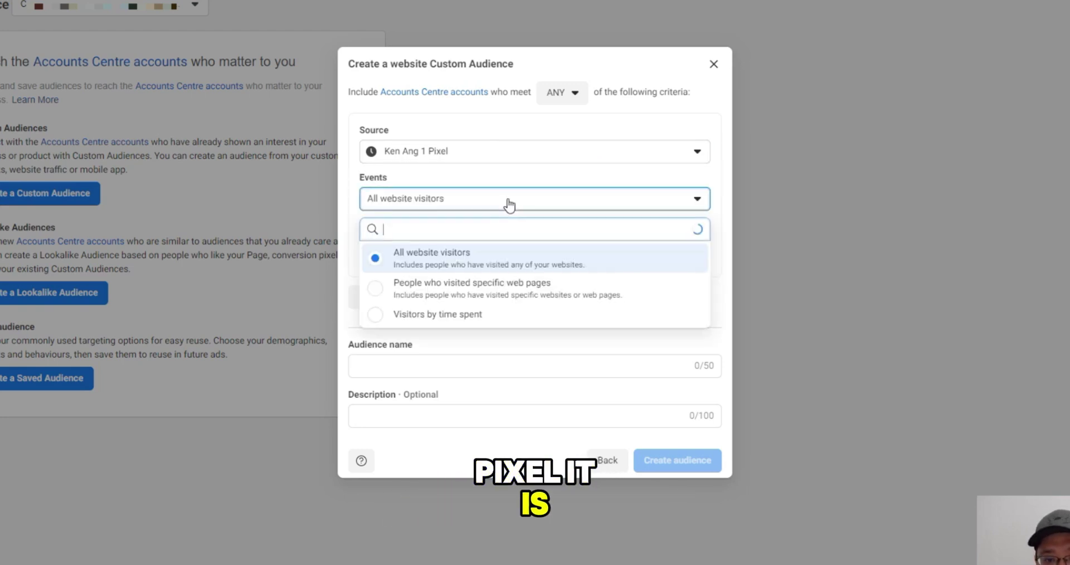
left_click(483, 287)
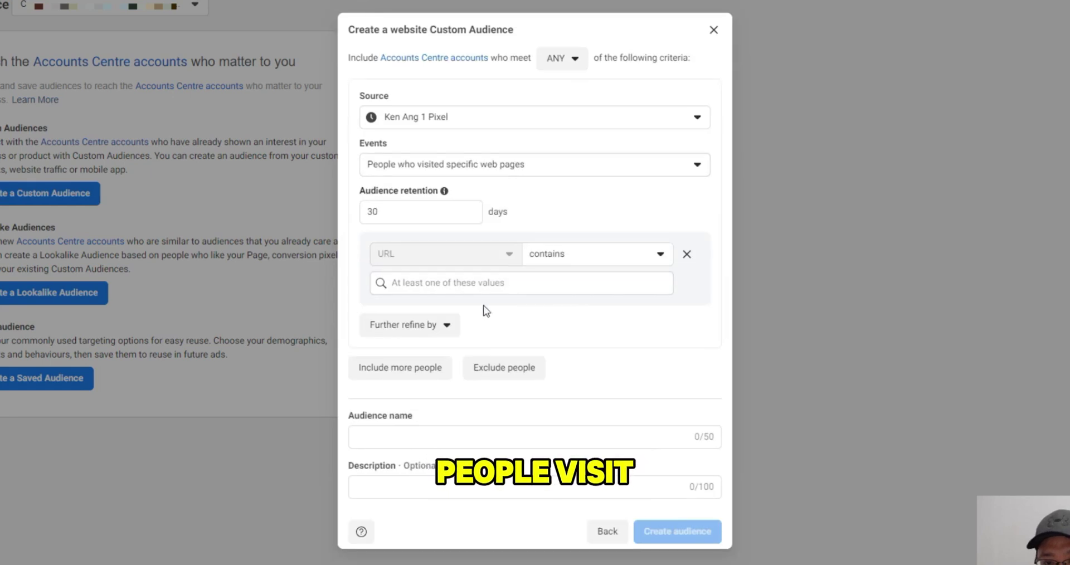
left_click(552, 165)
left_click(499, 281)
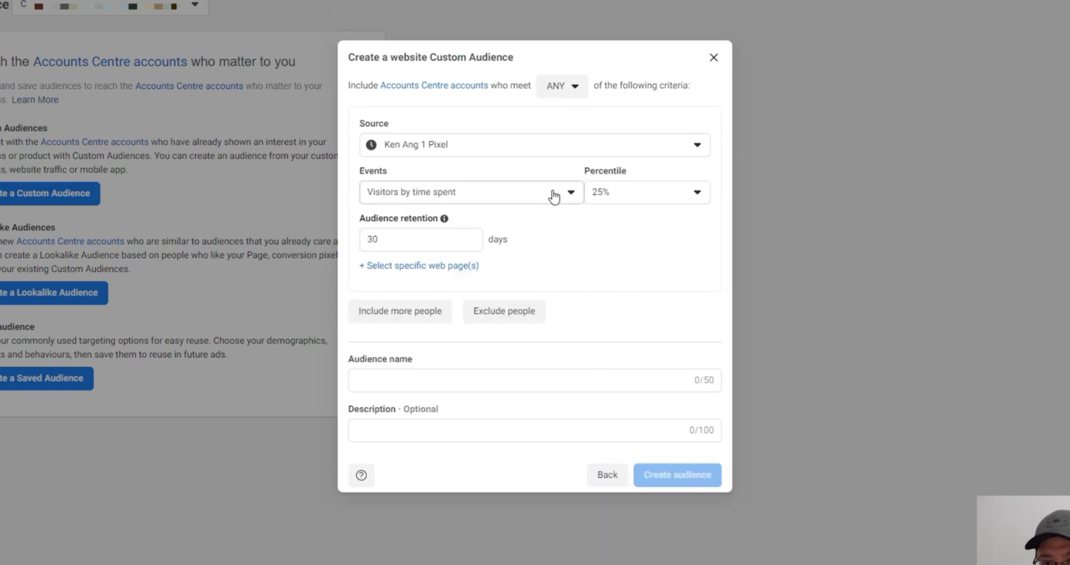
left_click(641, 192)
left_click(490, 194)
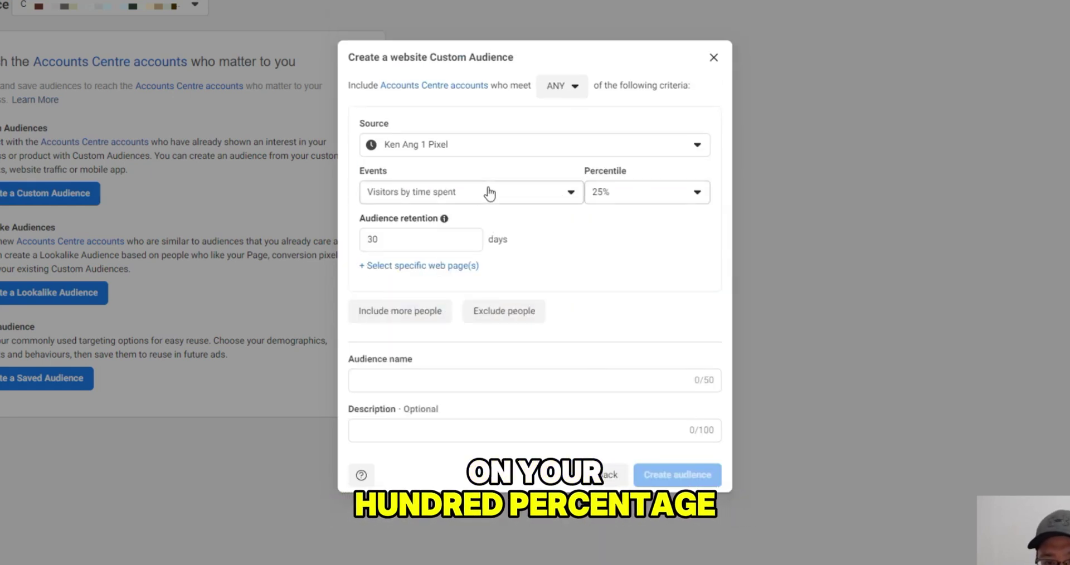
left_click(490, 194)
left_click(531, 211)
left_click(532, 210)
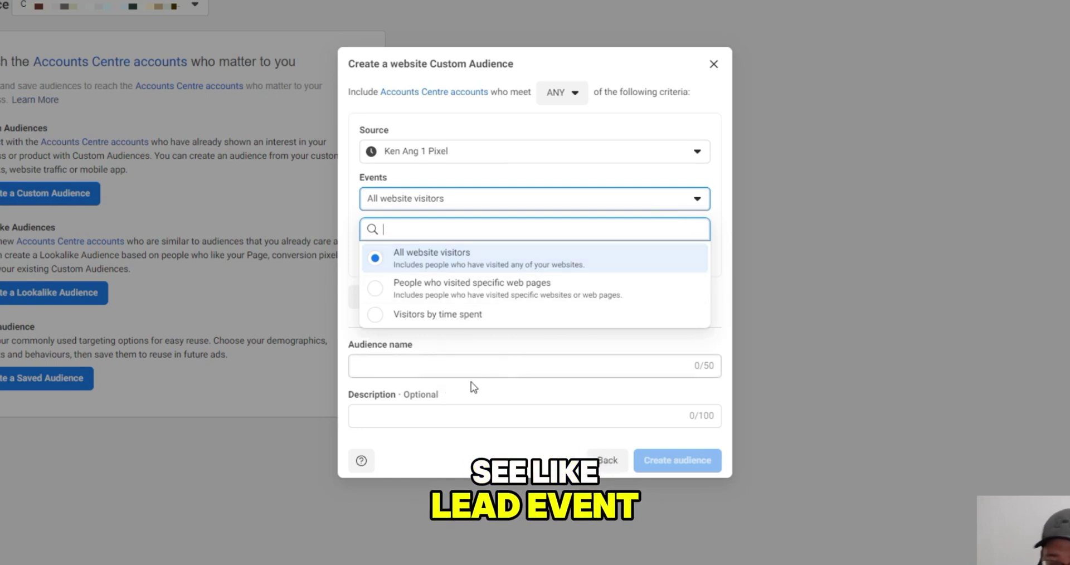
left_click(697, 199)
Set the website audience's retention to 180 days
double_click(422, 248)
type("180")
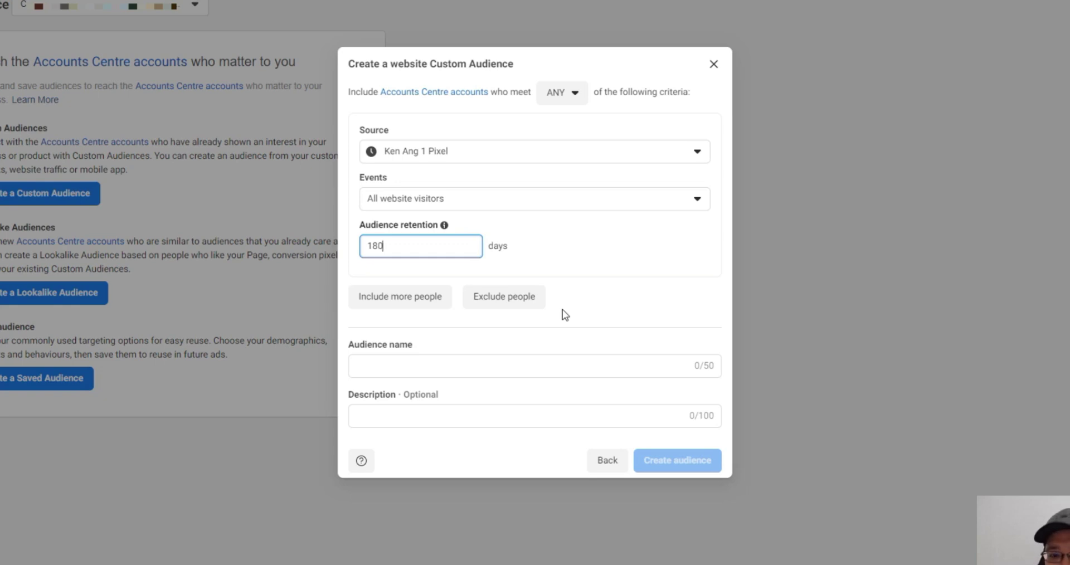
left_click(516, 352)
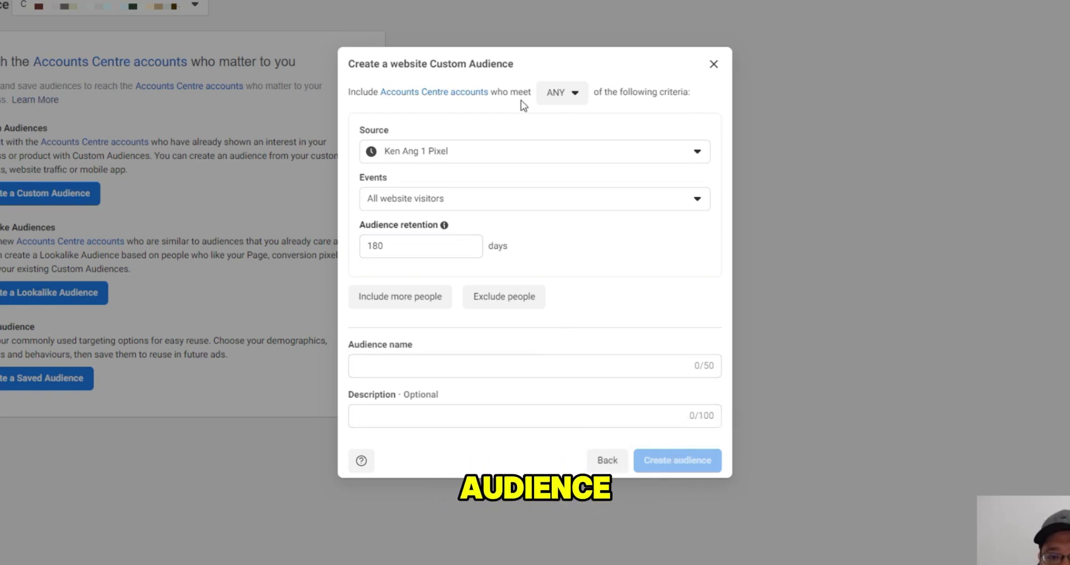
Check the ANY/ALL matching choices, and add a second inclusion group and an exclusion group to the website audience
left_click(568, 94)
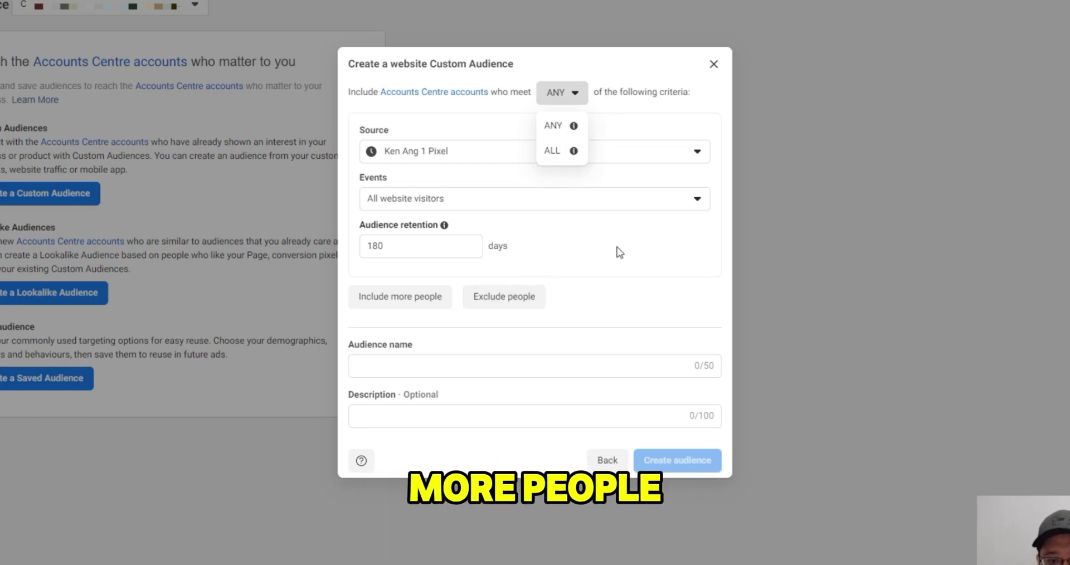
left_click(376, 300)
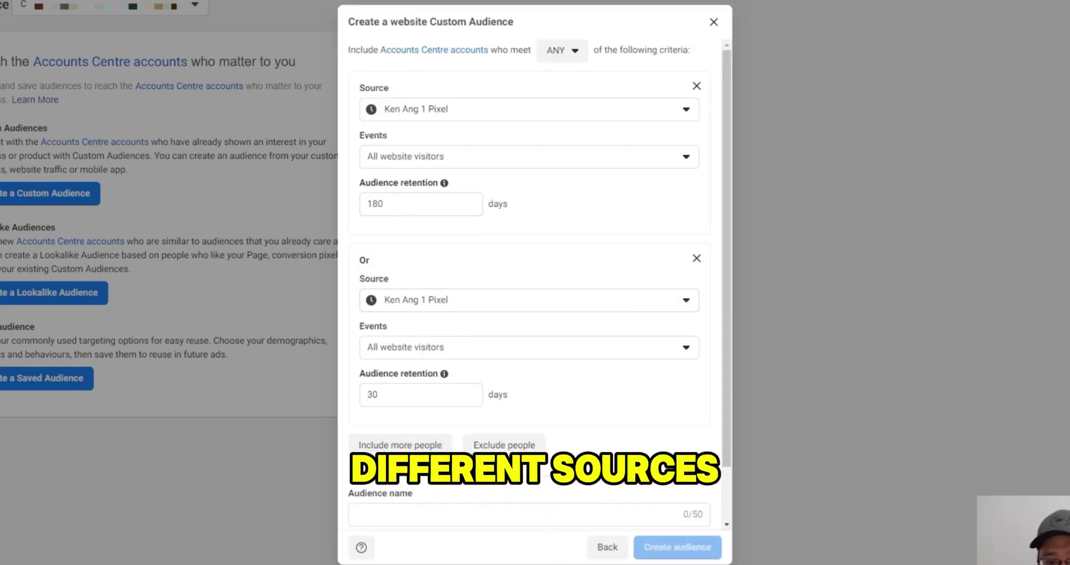
left_click(505, 445)
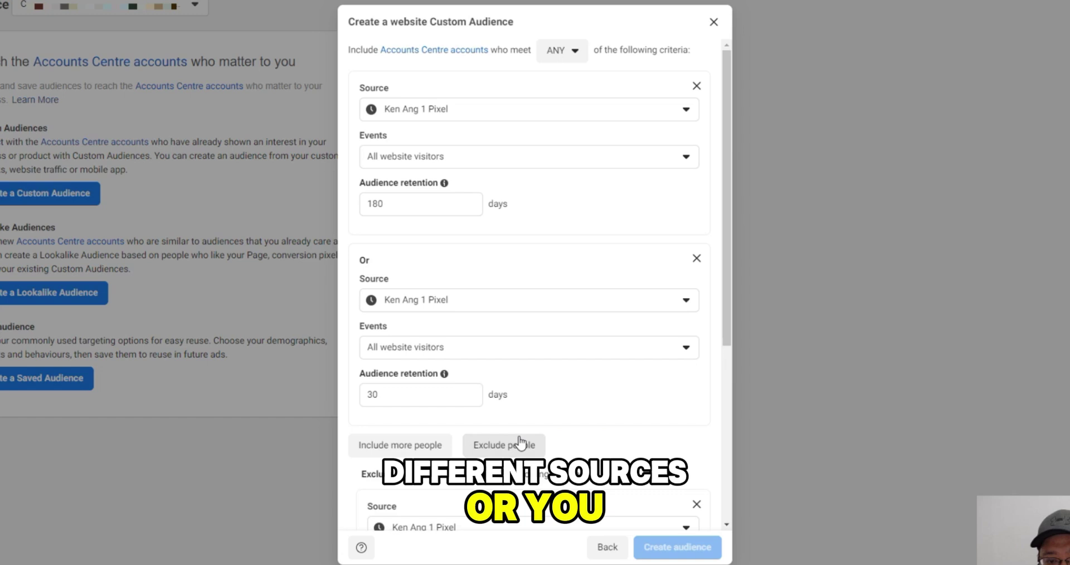
Remove the second inclusion group and the exclusion group from the website audience, and add a fresh group of excluded people
left_click(697, 258)
left_click(697, 313)
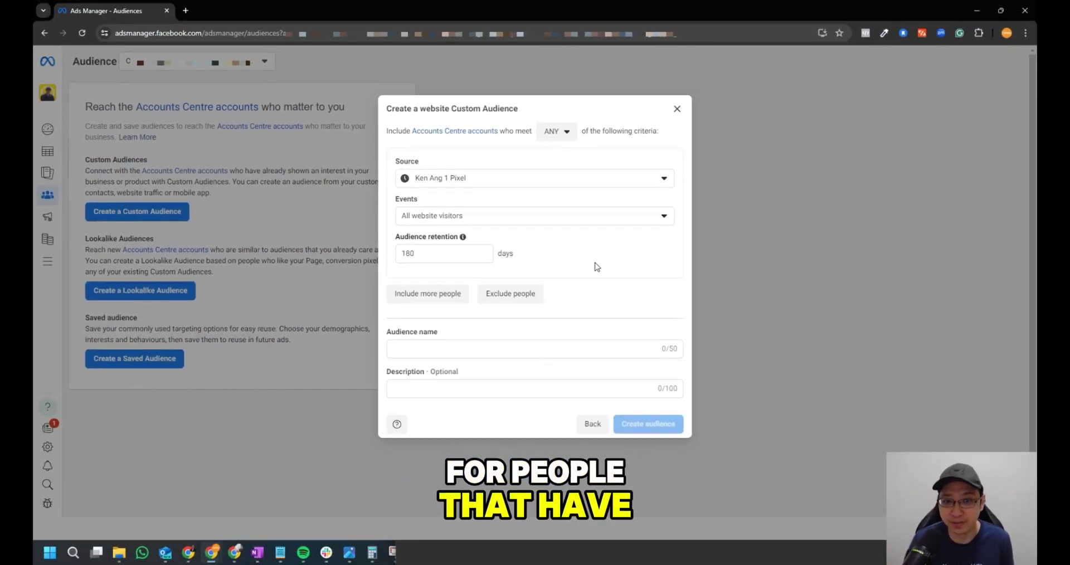
left_click(511, 294)
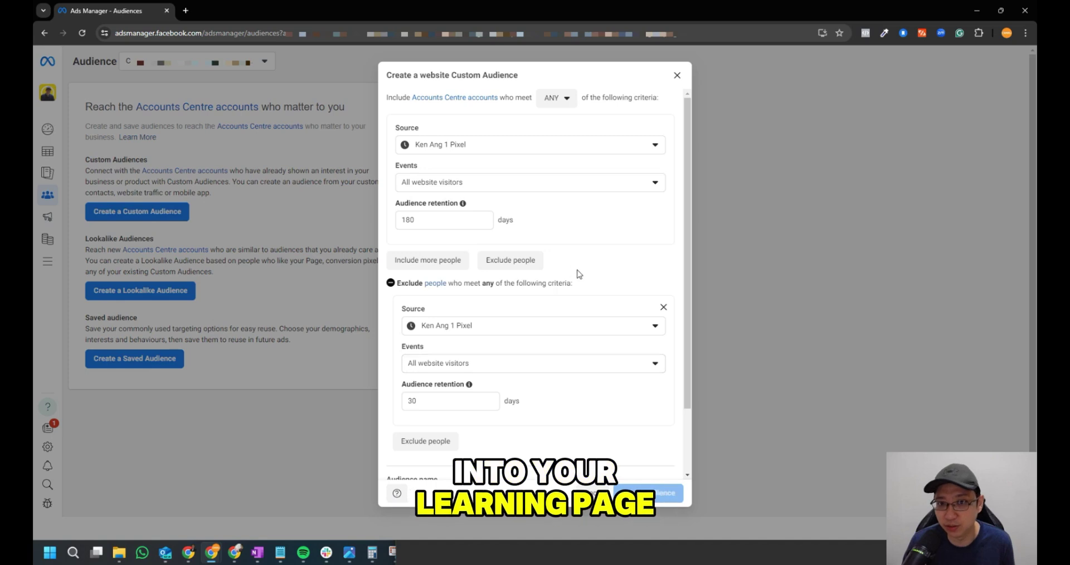
scroll(591, 346, "down", 3)
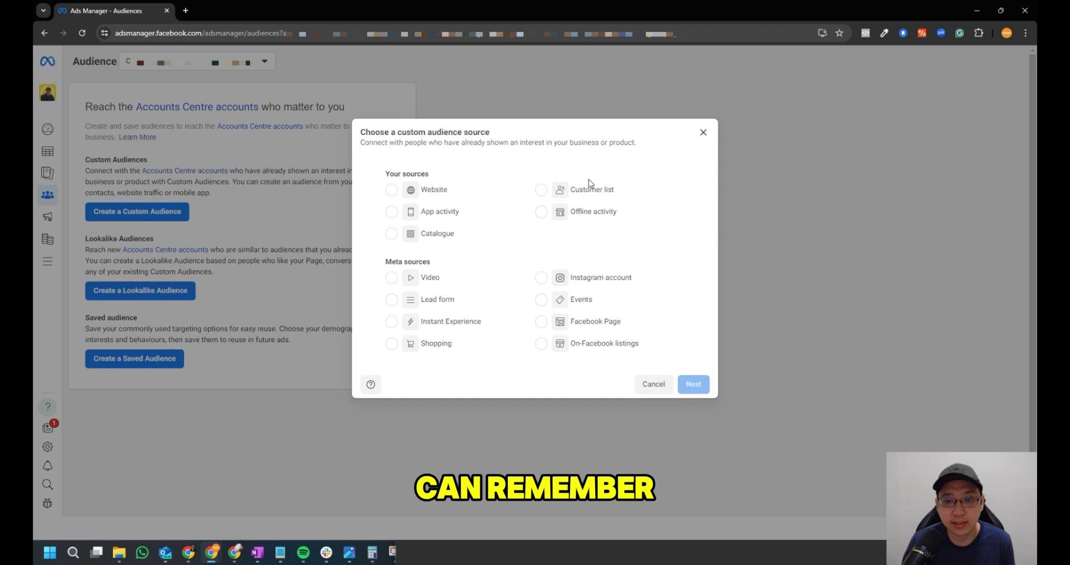
Review the preparation and upload stages of a customer list audience, and return to the choice of audience source
left_click(599, 189)
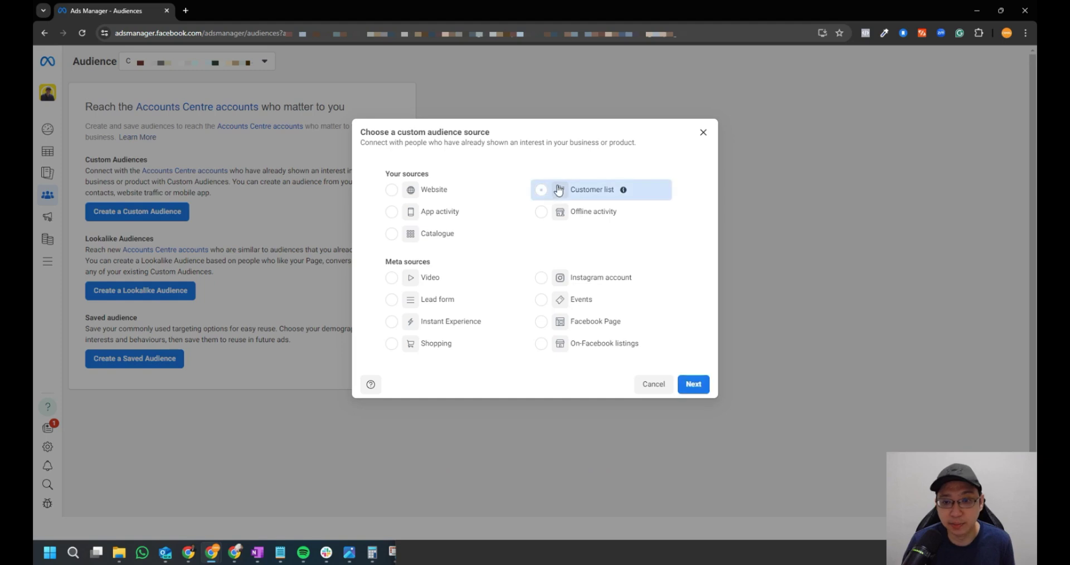
left_click(693, 385)
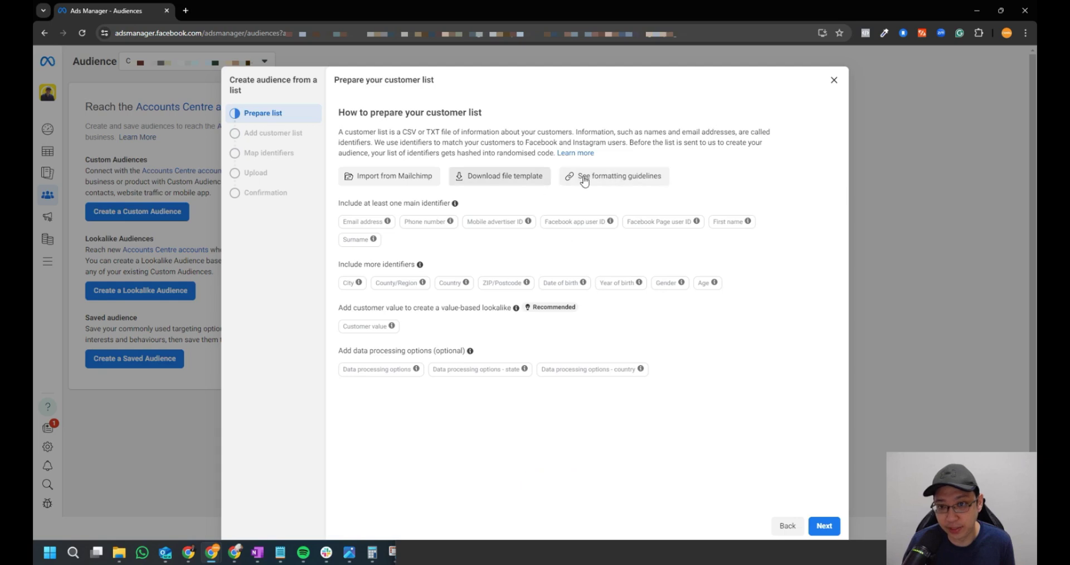
left_click(824, 526)
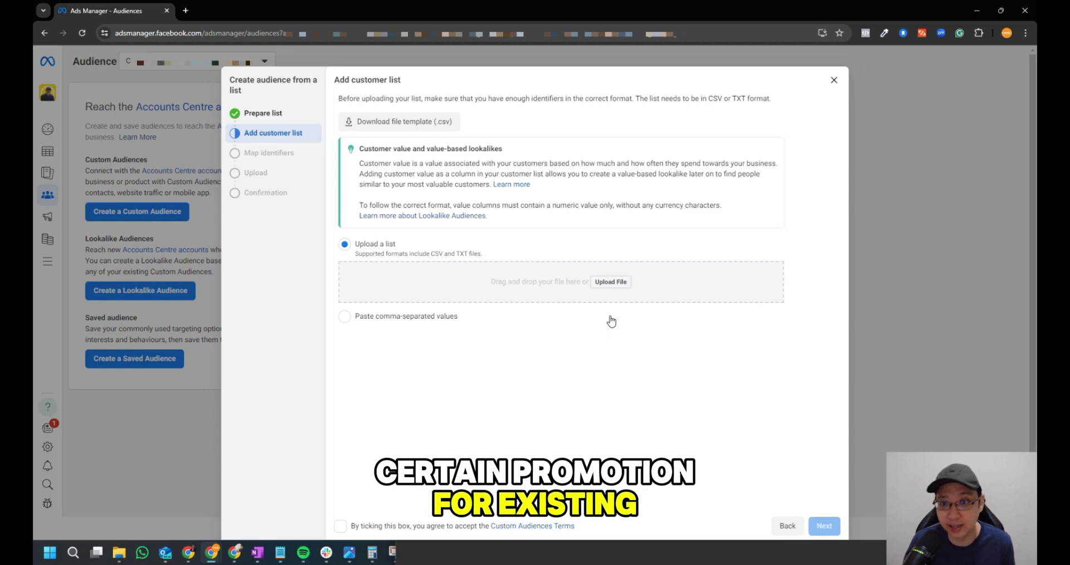
left_click(786, 527)
left_click(786, 525)
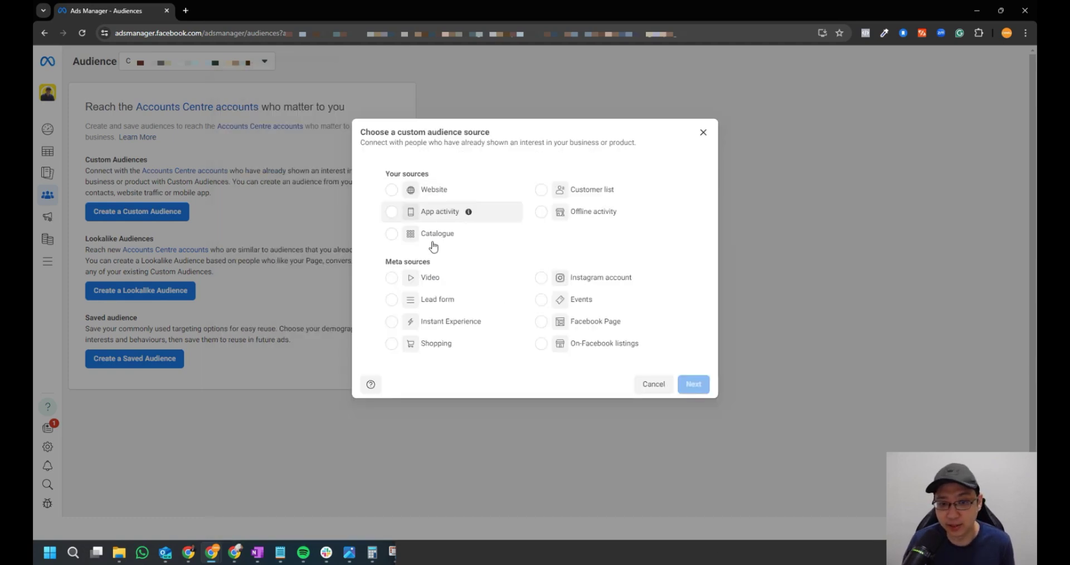
Start a video engagement custom audience with the engagement type "People who have viewed at least 75% of your video"
left_click(449, 278)
left_click(694, 384)
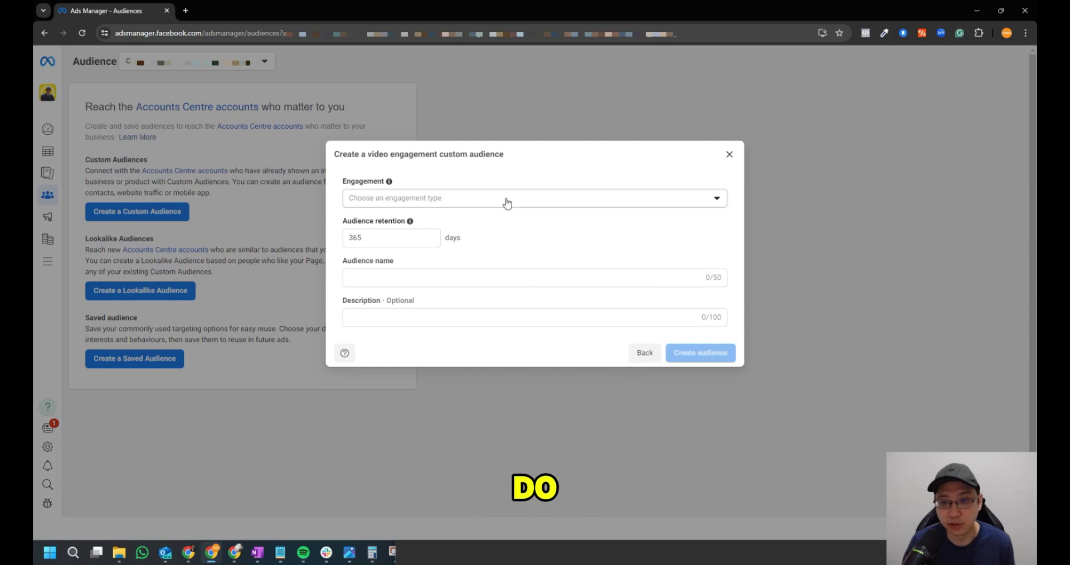
left_click(507, 202)
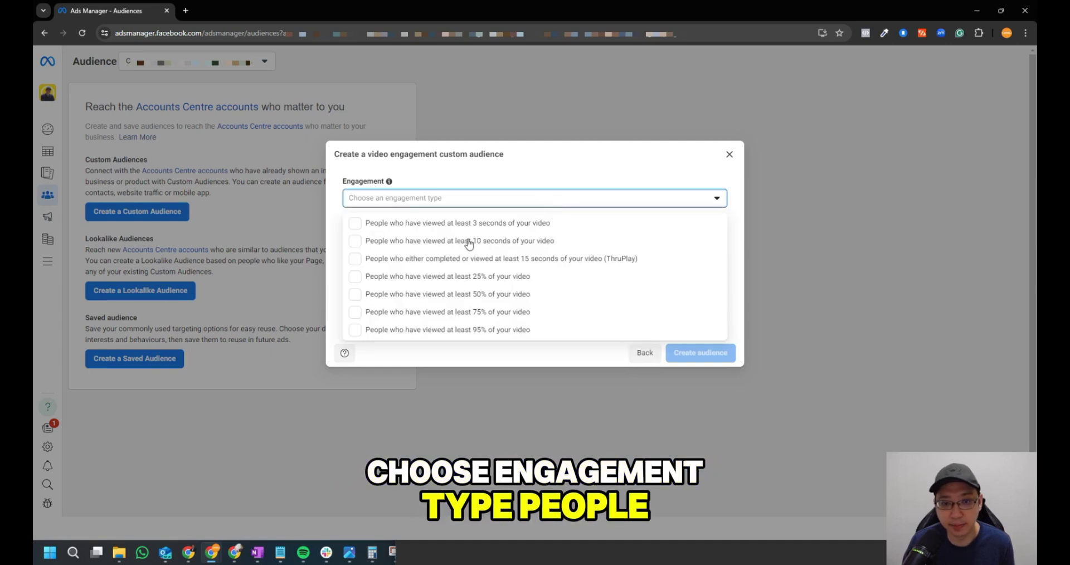
left_click(494, 317)
left_click(576, 174)
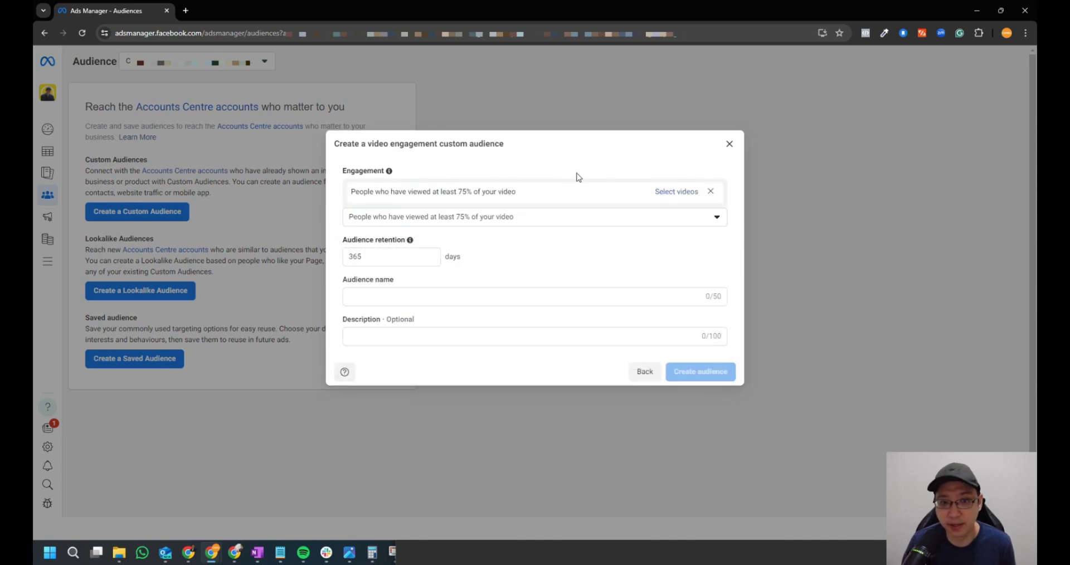
Try selecting the videos dated 25, 26 and 27 Nov 2023 for the video audience, cancel the selection and return to the source choice
left_click(678, 192)
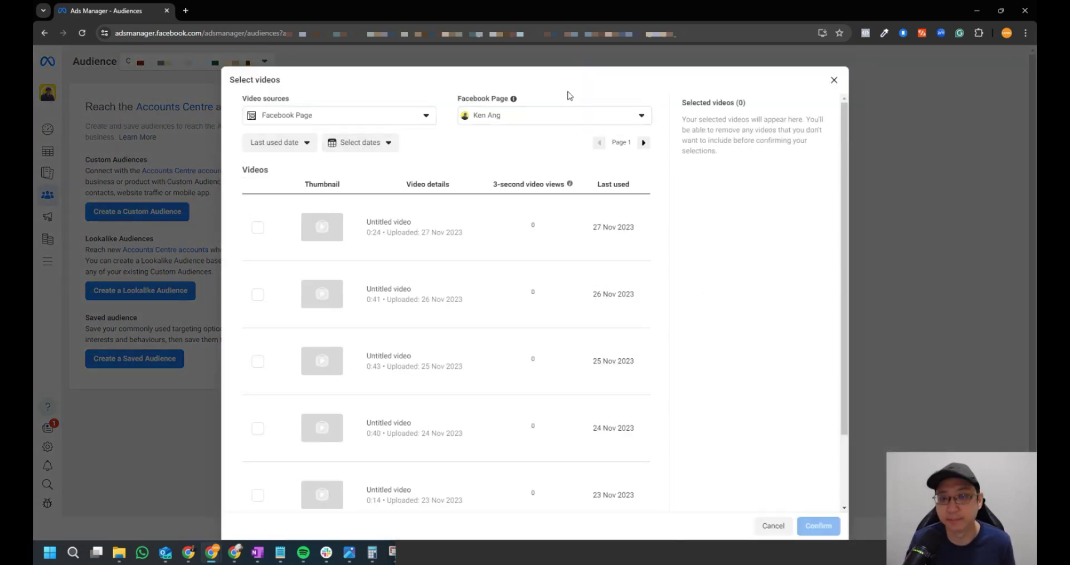
scroll(328, 413, "down", 2)
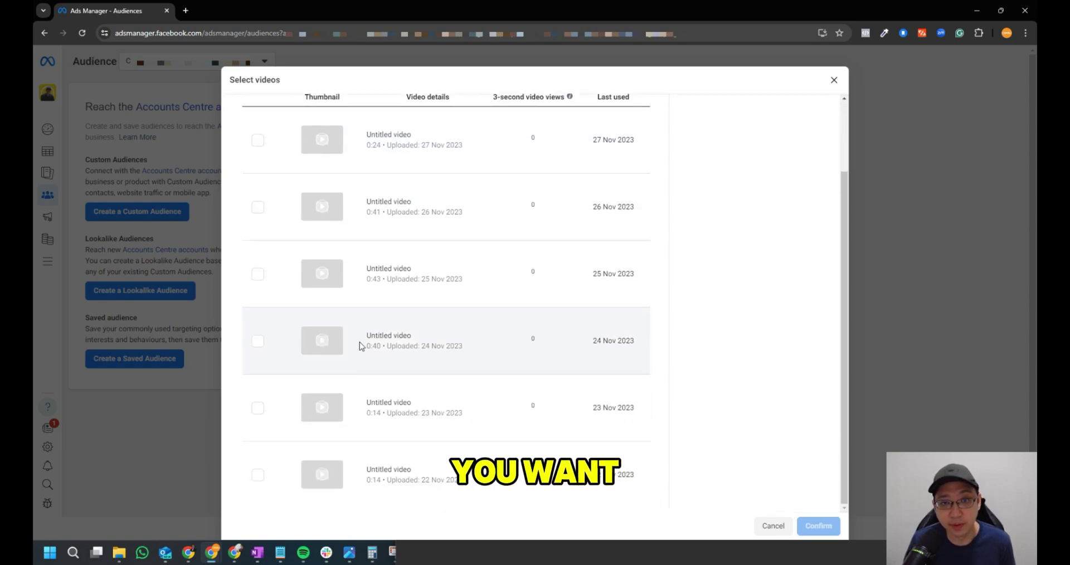
scroll(360, 345, "up", 2)
left_click(258, 294)
left_click(258, 227)
left_click(258, 361)
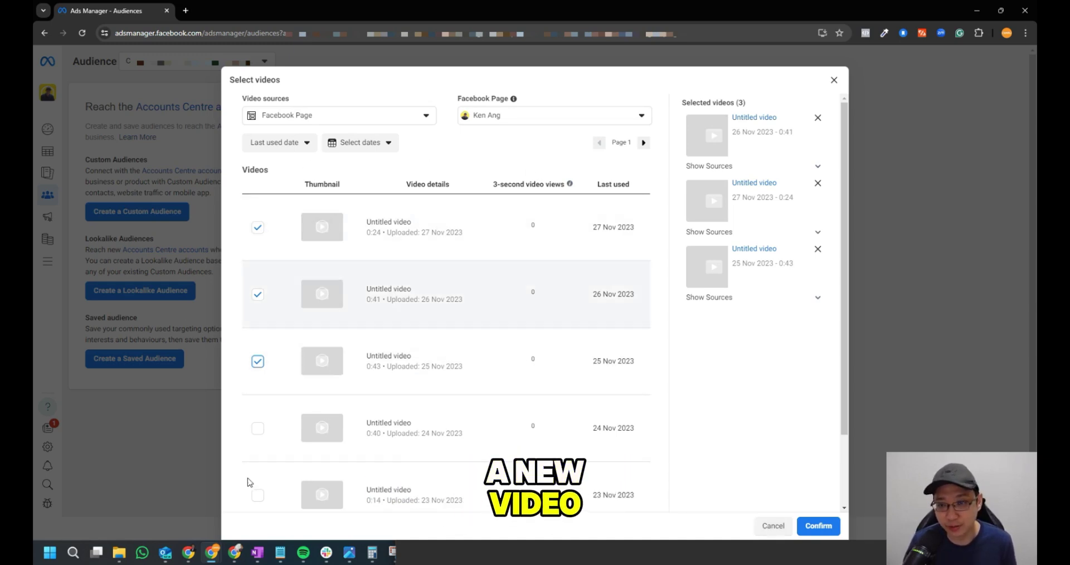
left_click(773, 526)
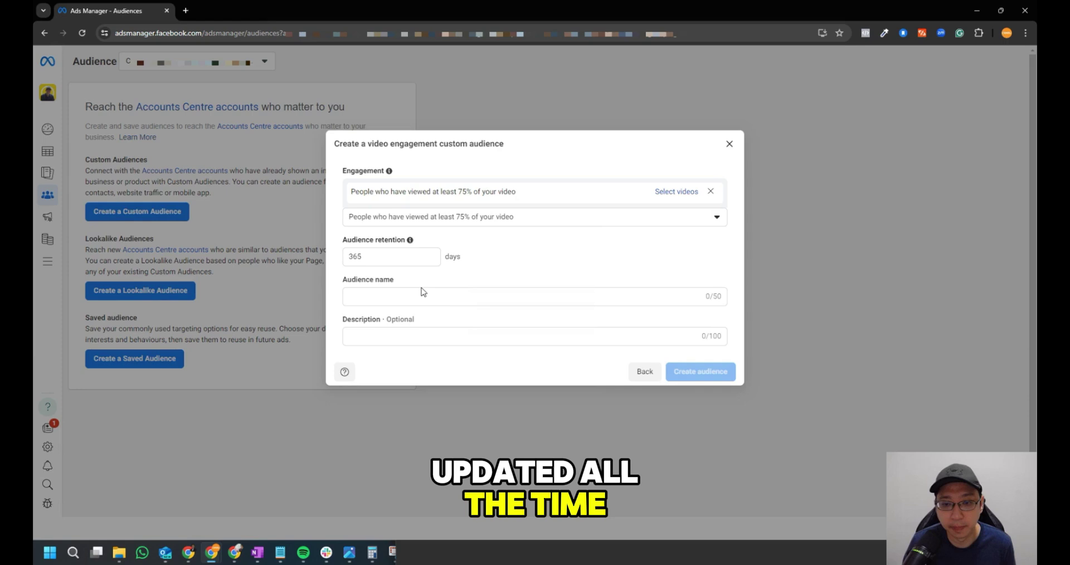
left_click(642, 369)
Start a lead form custom audience and choose the personal-brand Facebook Page as its page
left_click(393, 301)
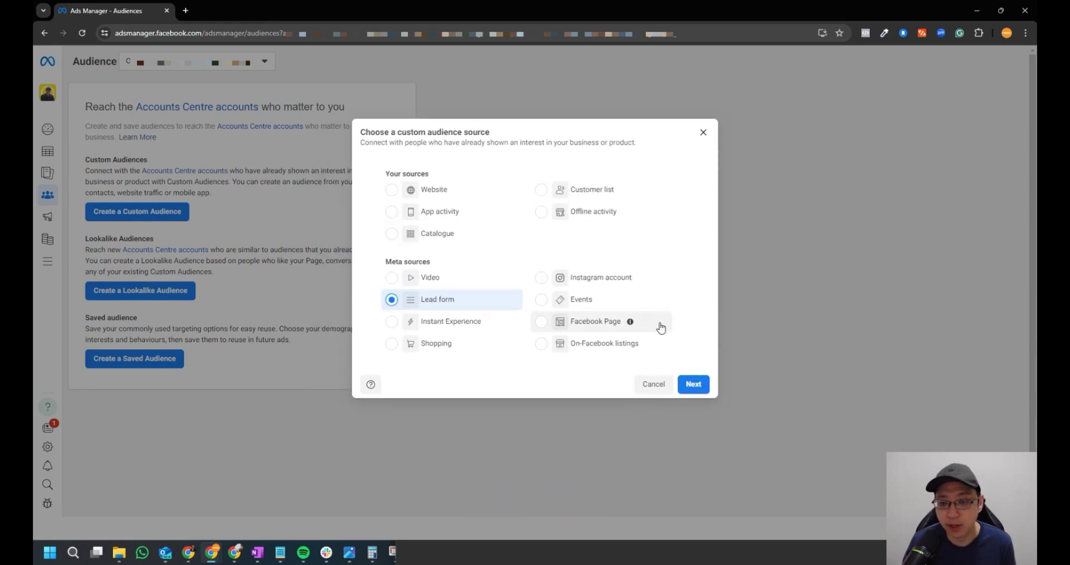
left_click(693, 384)
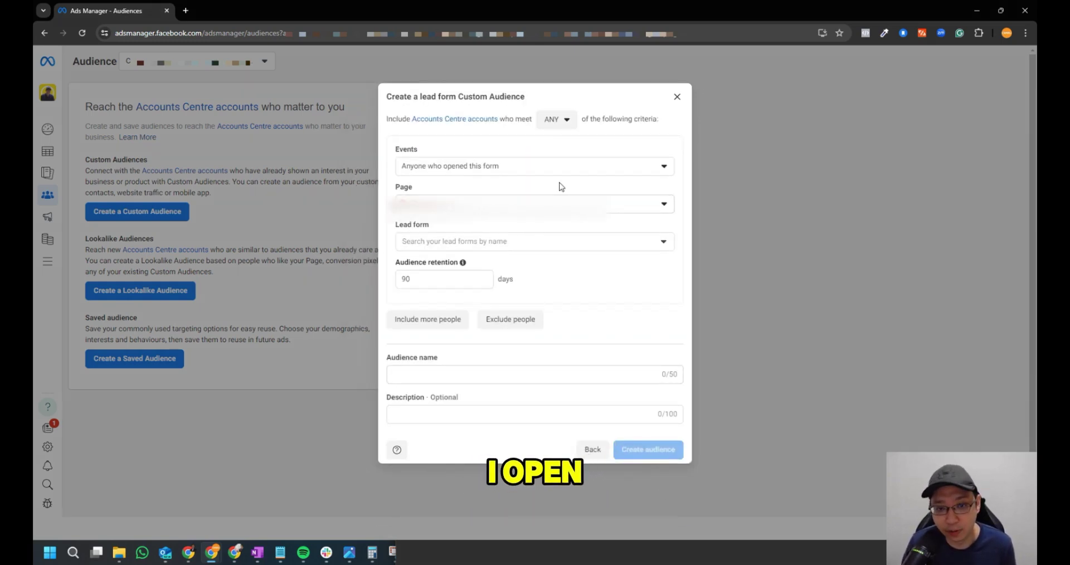
left_click(518, 201)
left_click(479, 273)
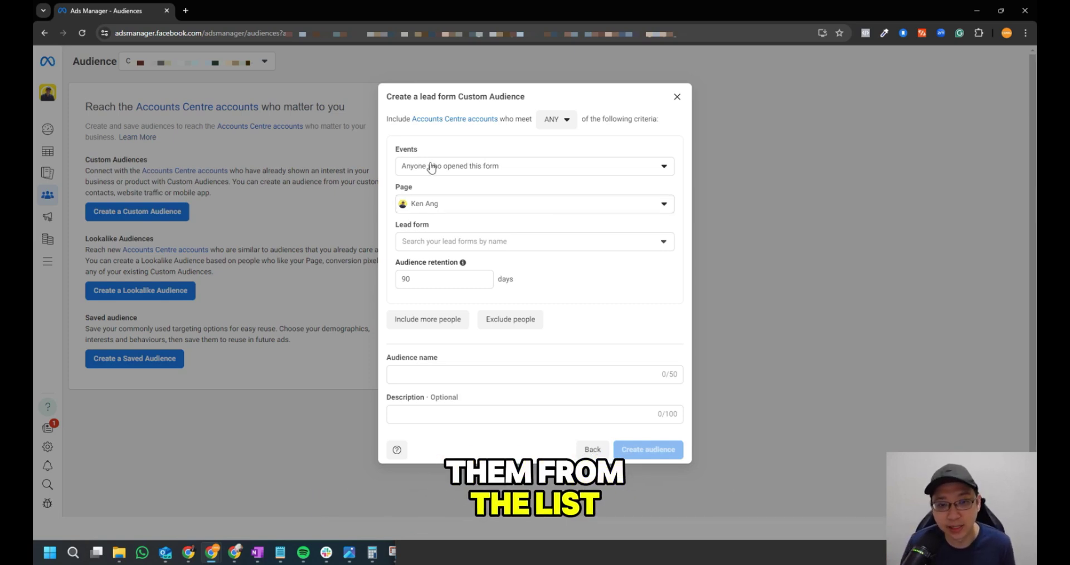
Check the event options and the audience retention explanation for the lead form audience, and return to the source choice
left_click(490, 171)
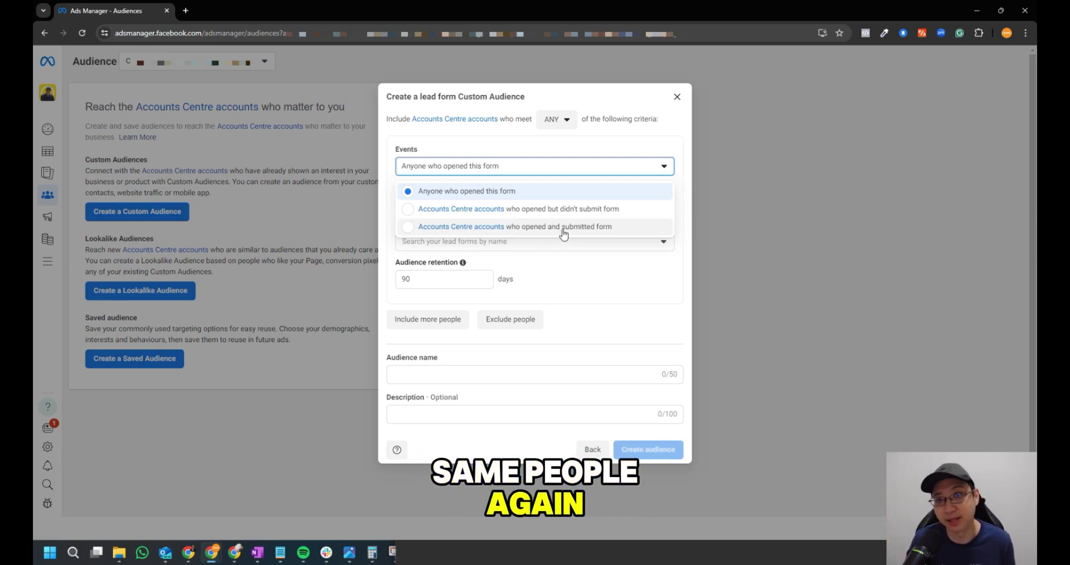
left_click(650, 290)
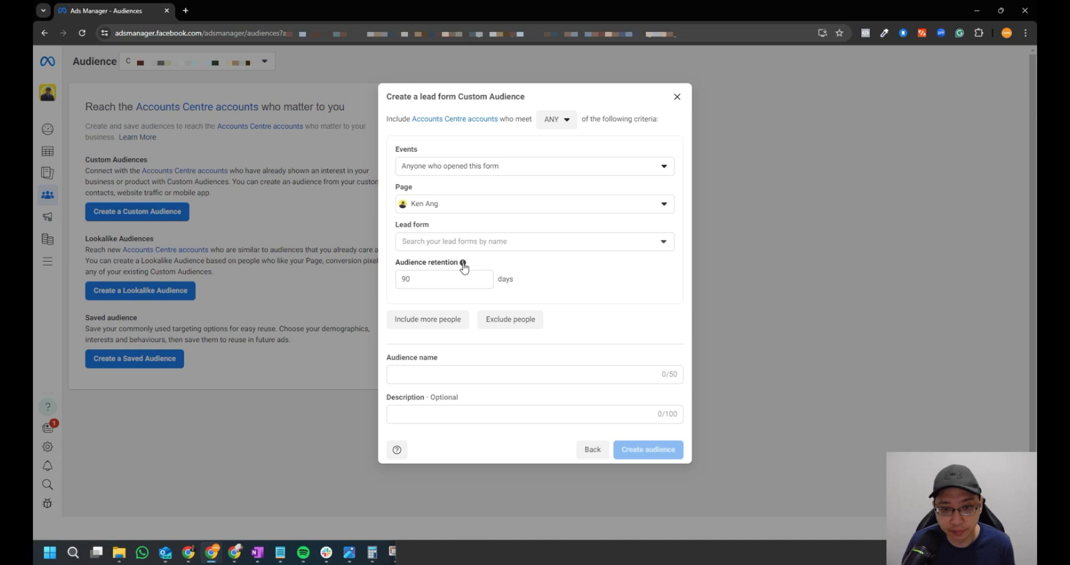
mouse_move(463, 263)
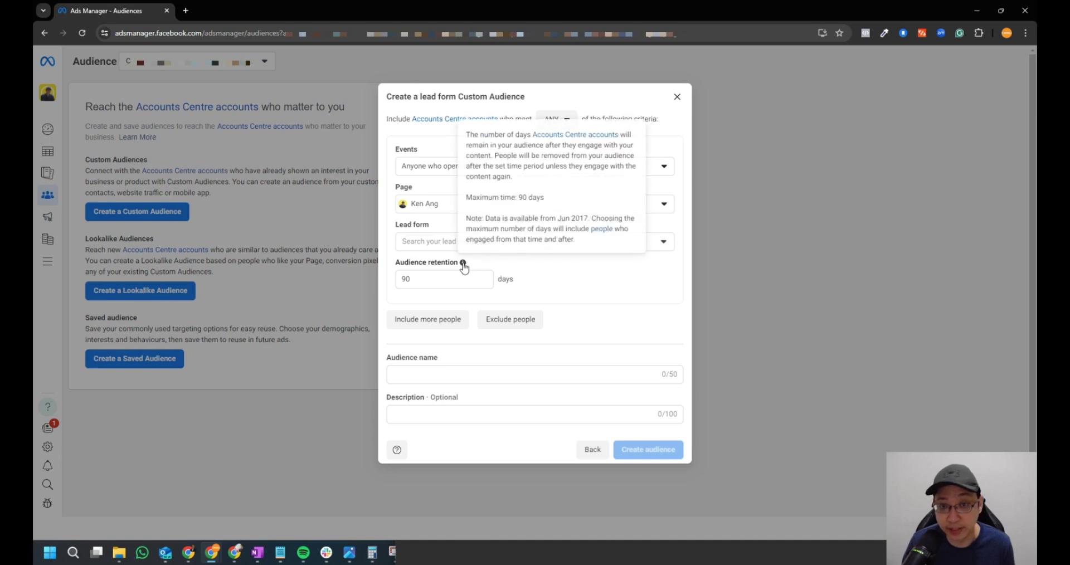
left_click(440, 327)
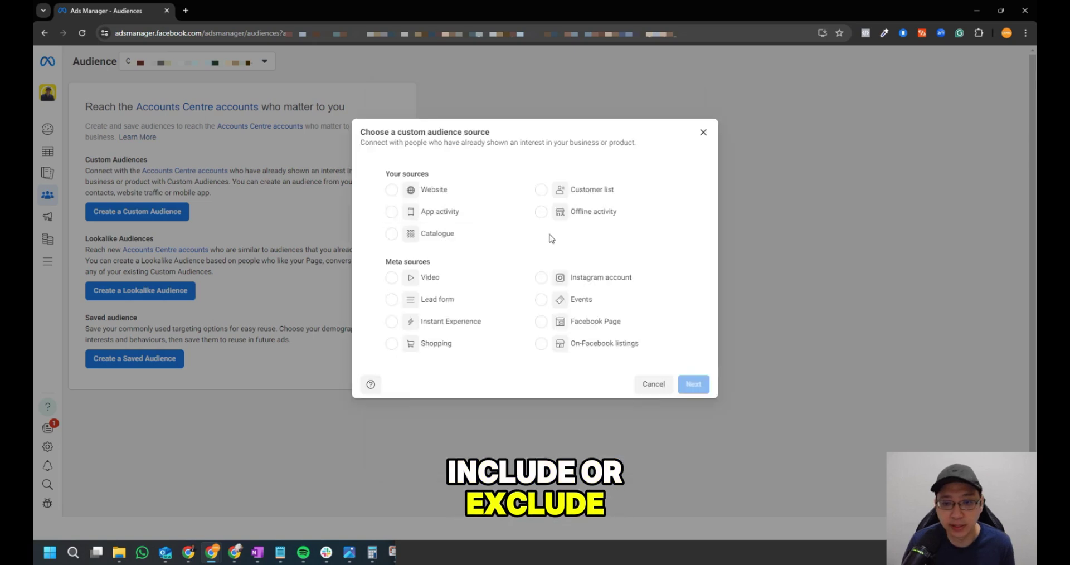
Review the event options and connected source accounts of an Instagram account custom audience, and return to the source choice
left_click(541, 278)
left_click(694, 384)
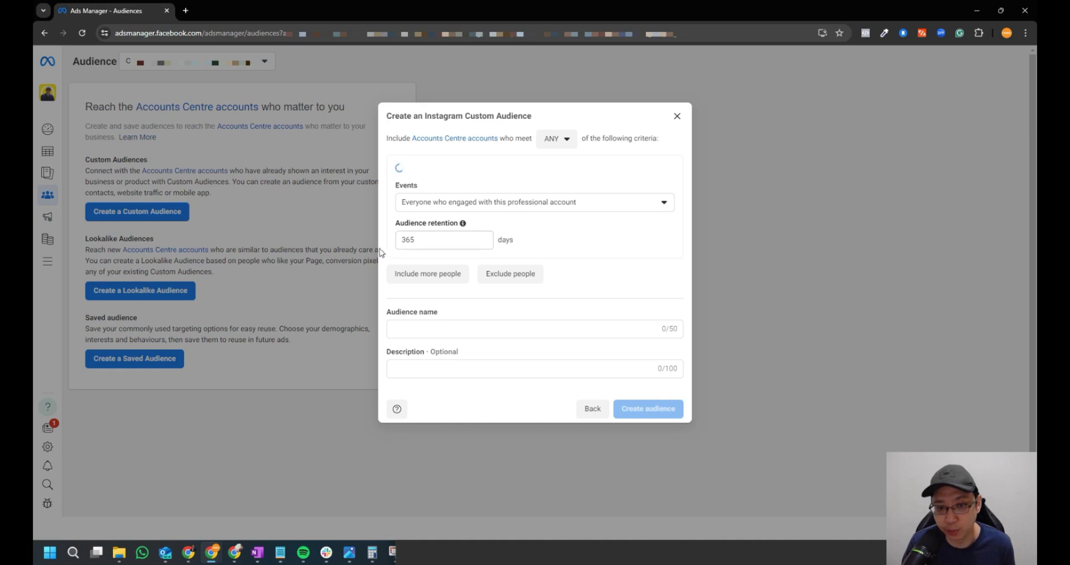
double_click(416, 240)
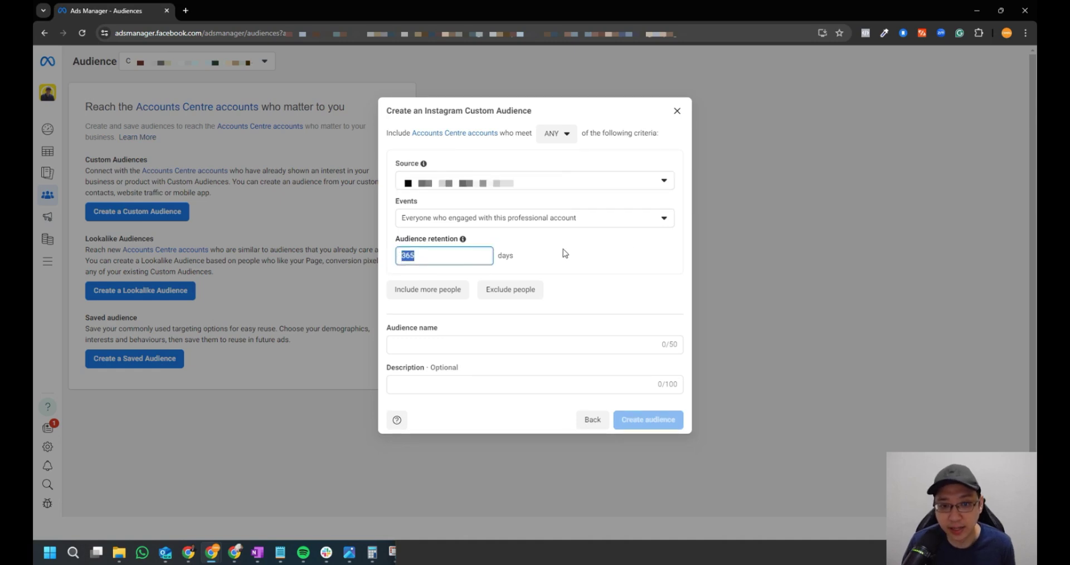
left_click(666, 221)
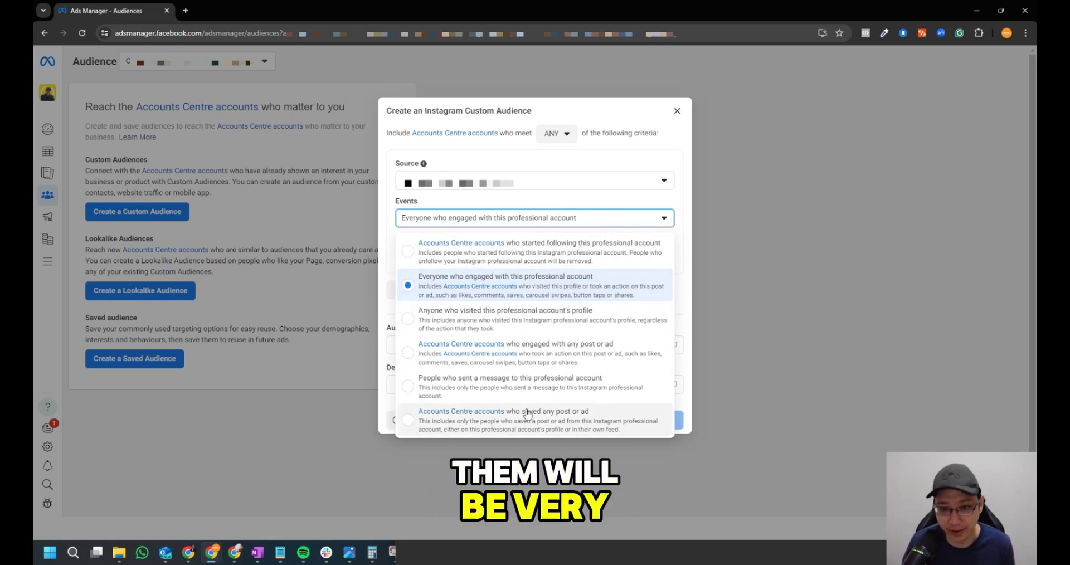
left_click(572, 166)
left_click(664, 187)
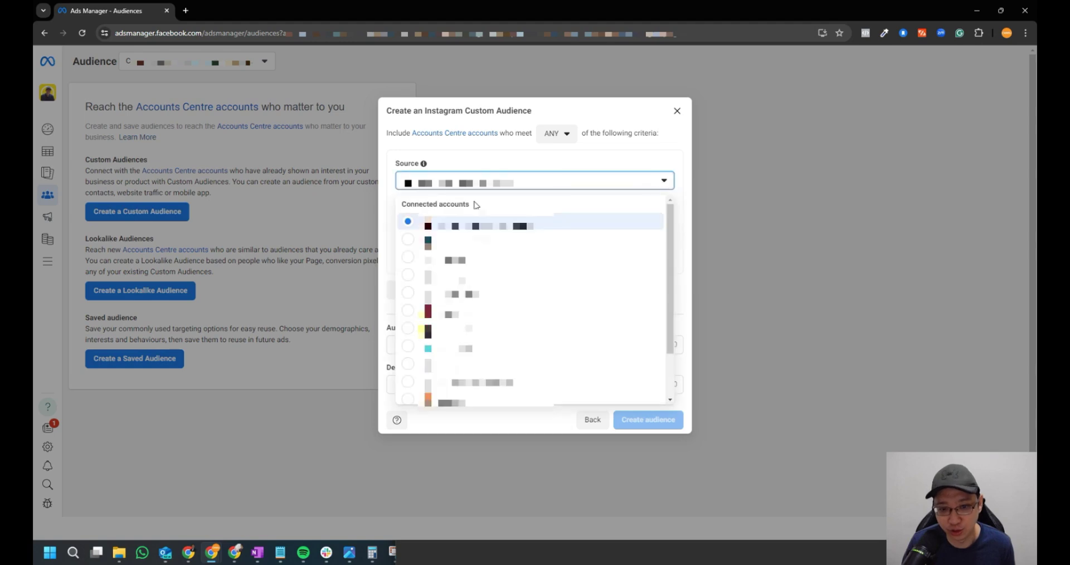
left_click(663, 182)
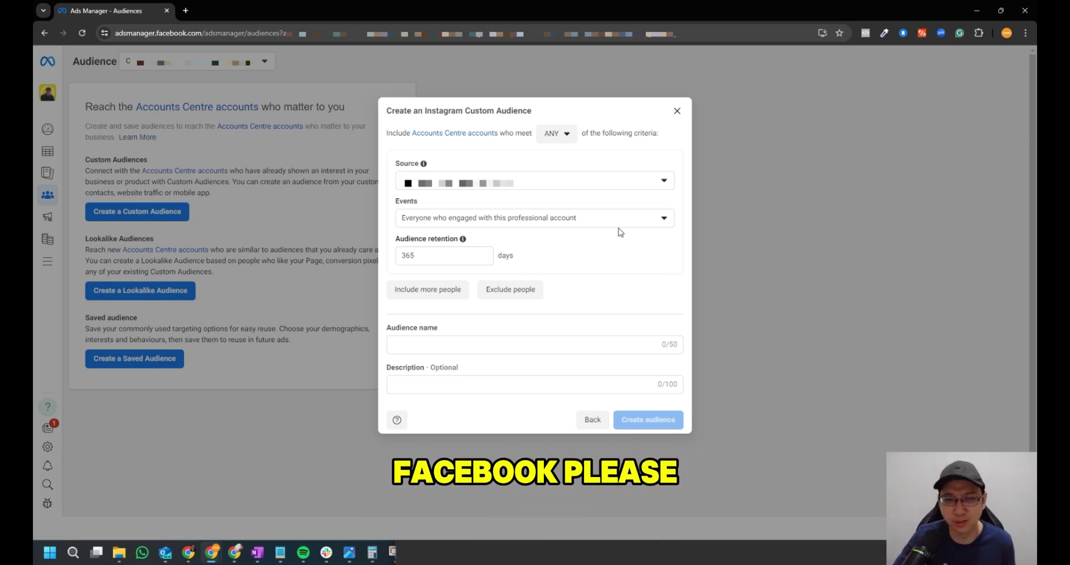
left_click(592, 419)
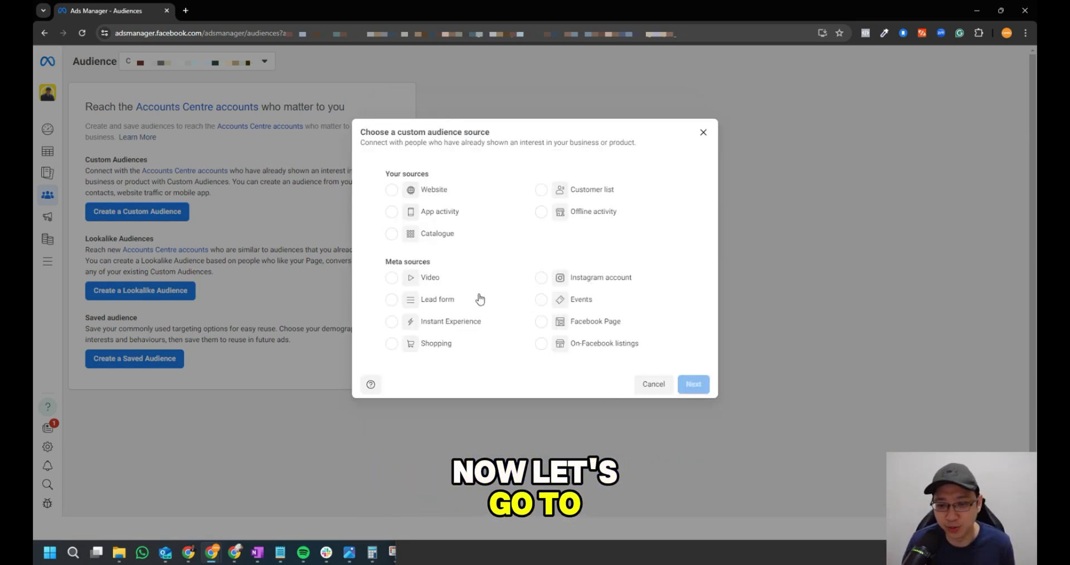
Start a custom audience with Facebook Page as its source and review its event options
left_click(568, 324)
left_click(694, 384)
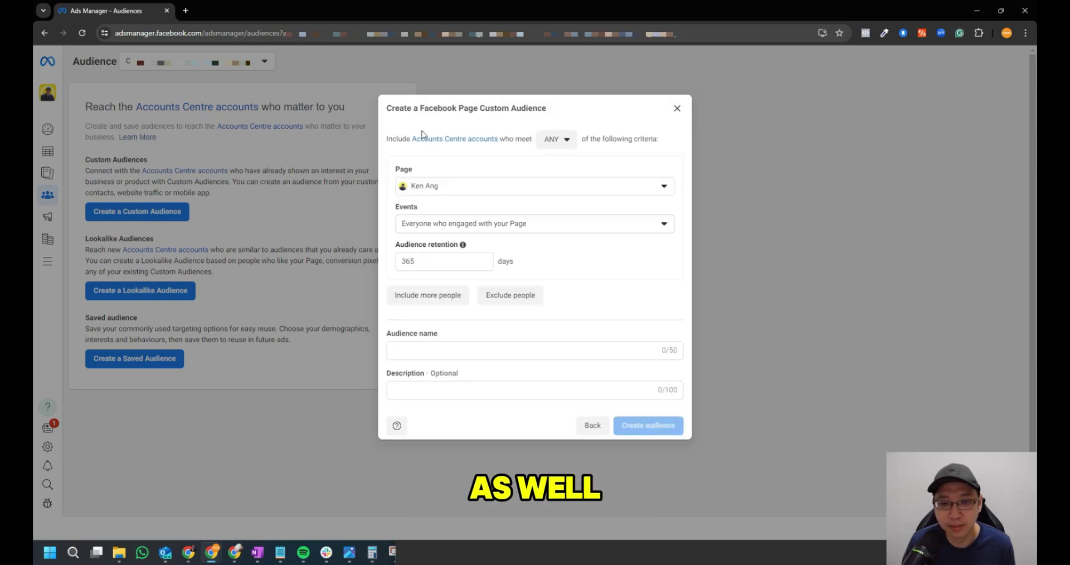
left_click(568, 226)
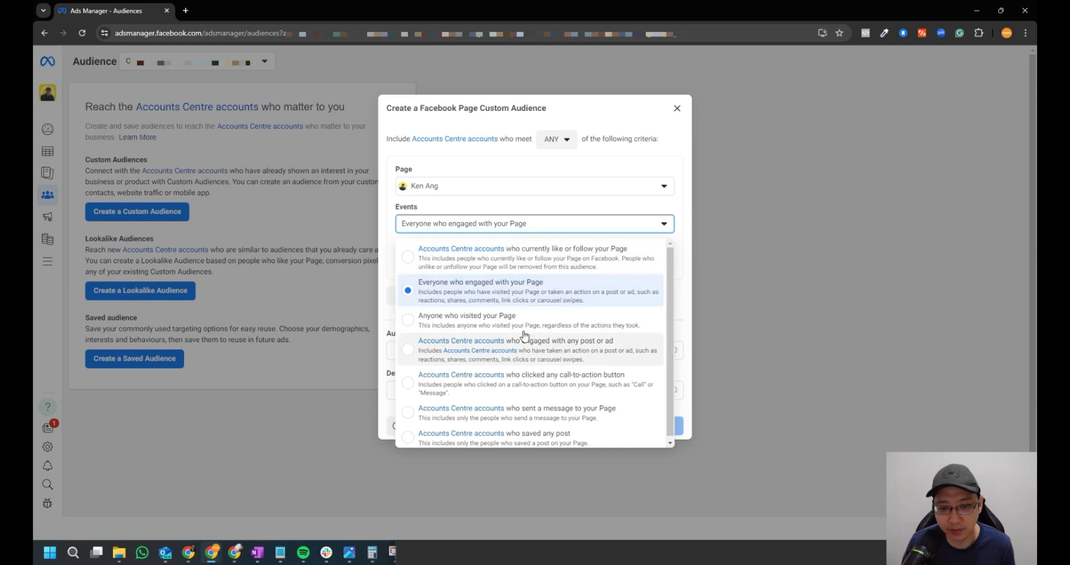
scroll(563, 368, "down", 1)
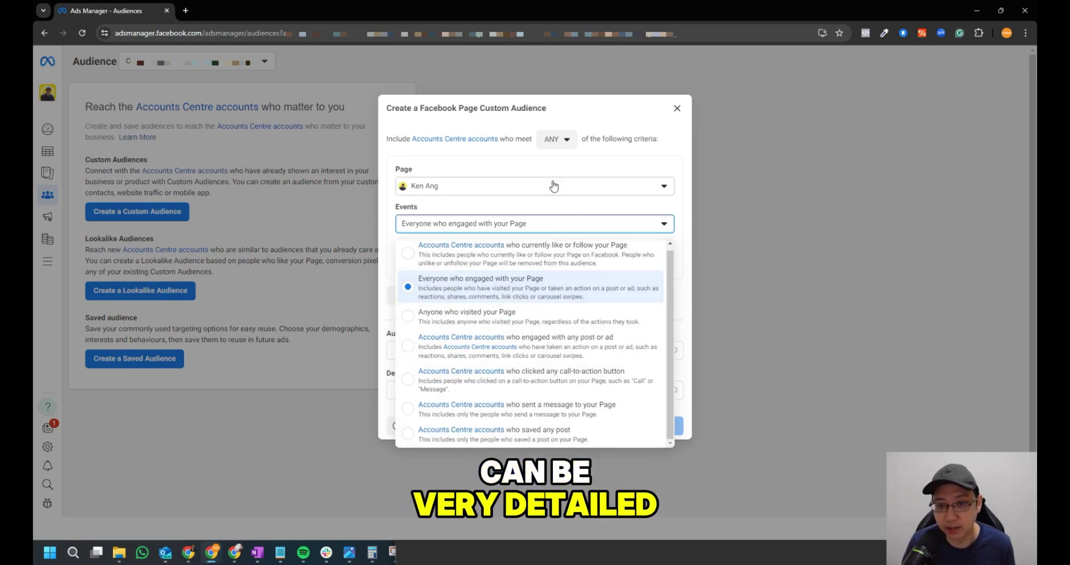
left_click(602, 162)
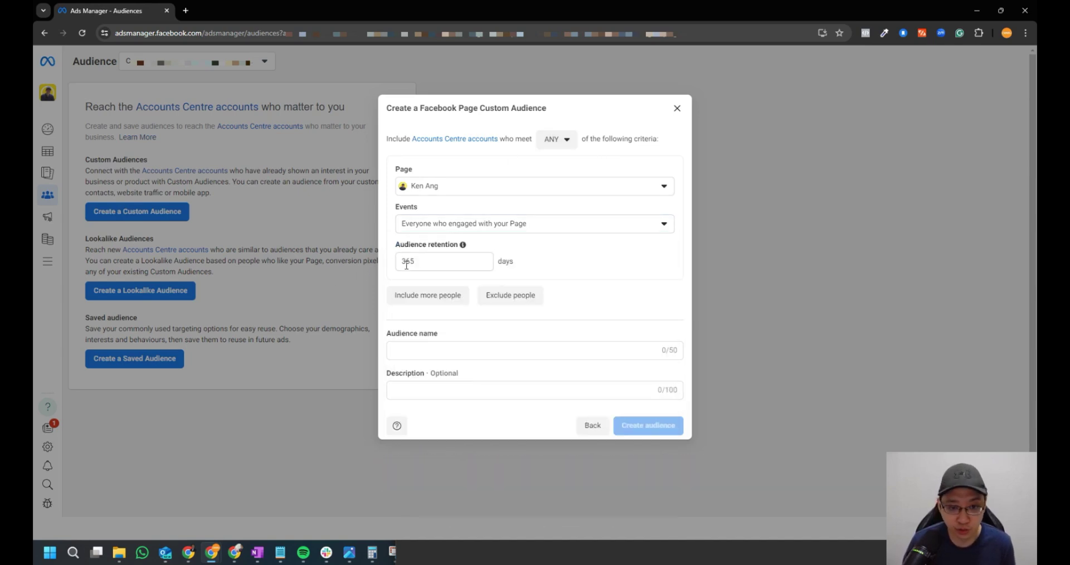
Set the Facebook Page audience's retention to 180 days and leave its setup
left_click(423, 259)
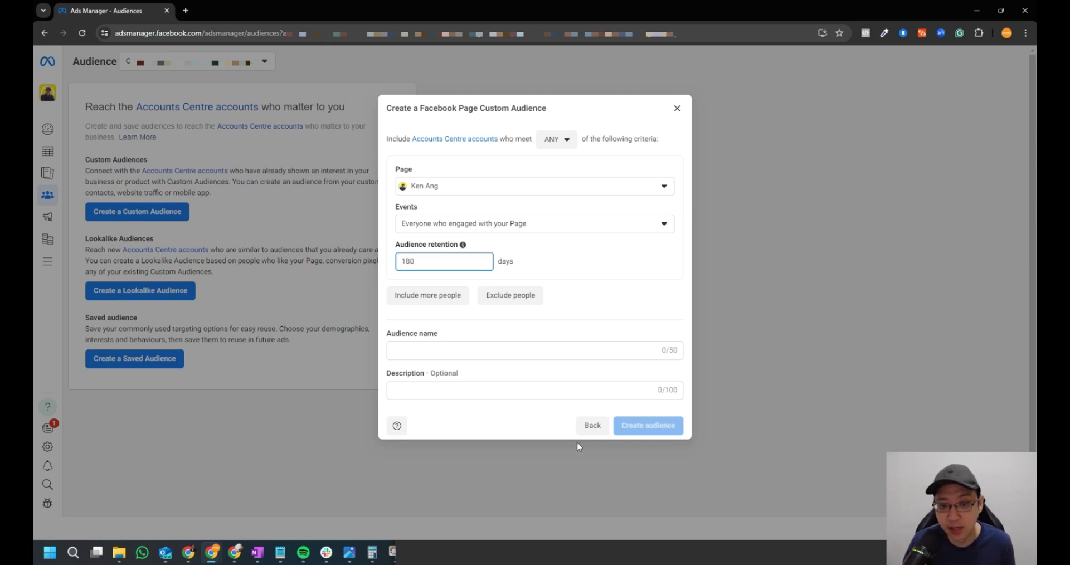
left_click(592, 425)
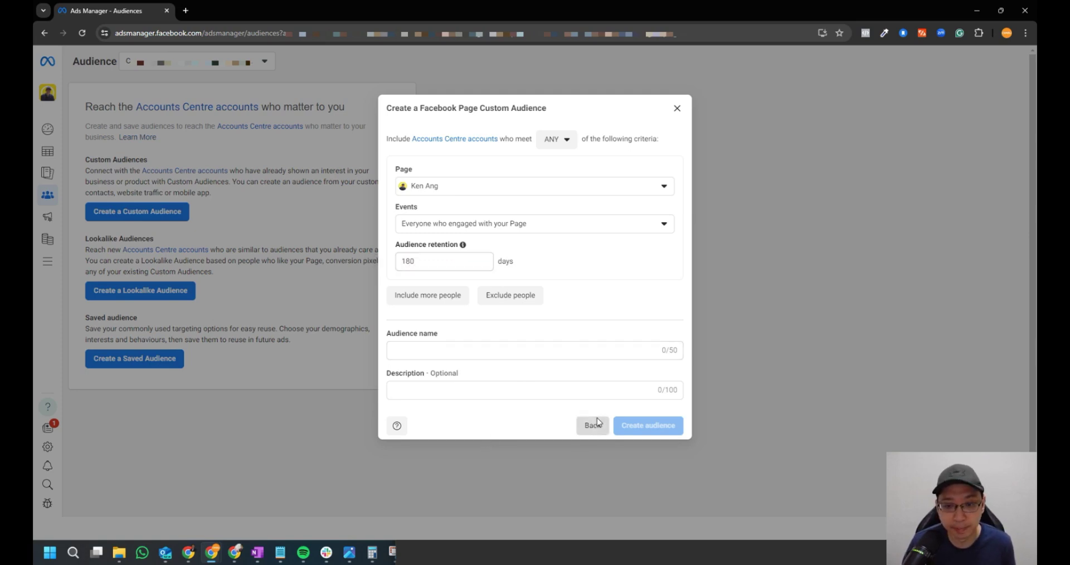